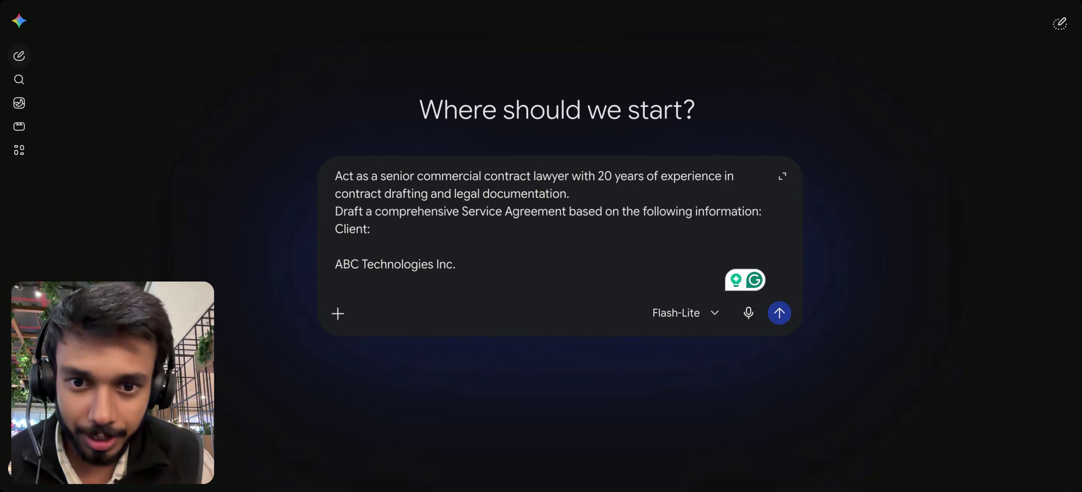
# Review the drafted prompt's lawyer role instruction and the client and service provider details.
pyautogui.moveTo(336, 176); pyautogui.dragTo(579, 192)
pyautogui.click(580, 196)
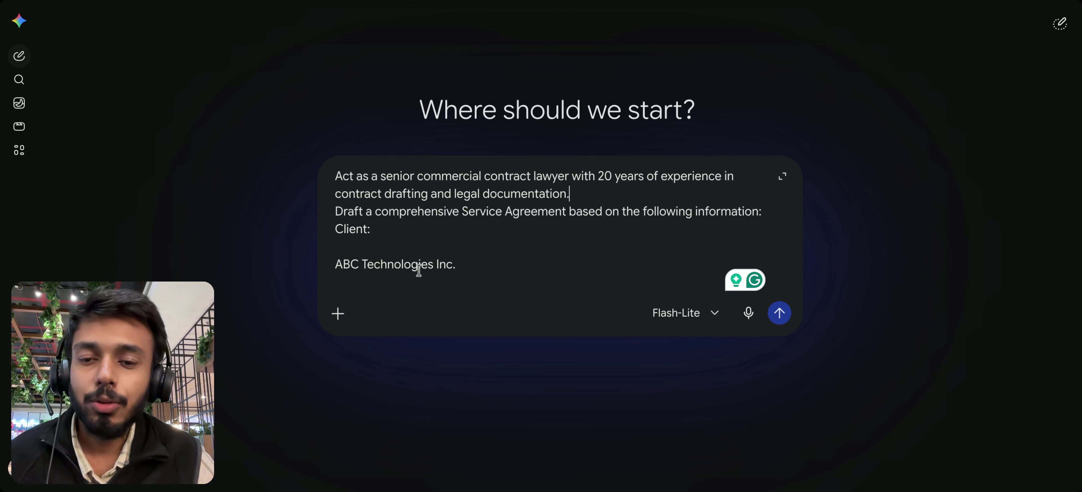
pyautogui.scroll(-3, 415, 265)
pyautogui.scroll(-1, 421, 225)
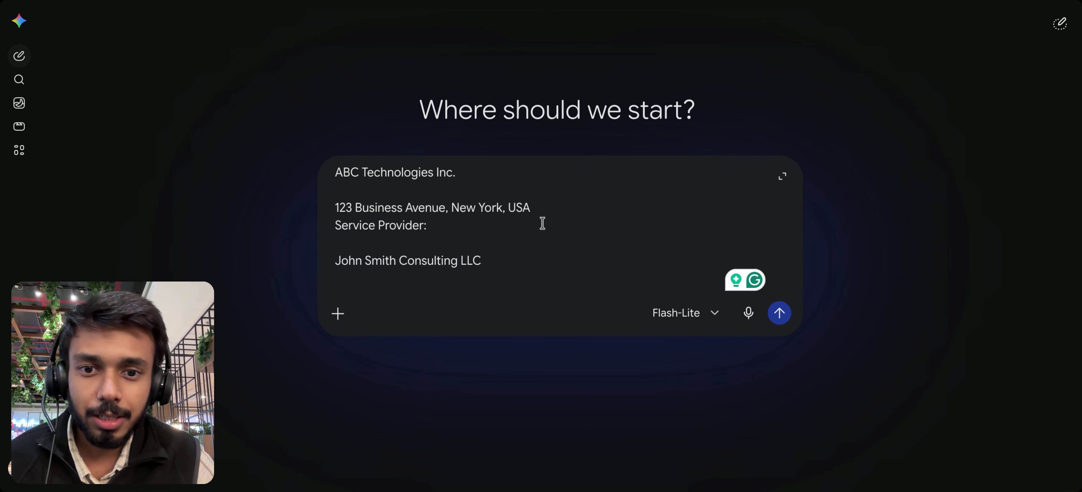
pyautogui.moveTo(543, 209); pyautogui.dragTo(362, 207)
pyautogui.scroll(-2, 461, 239)
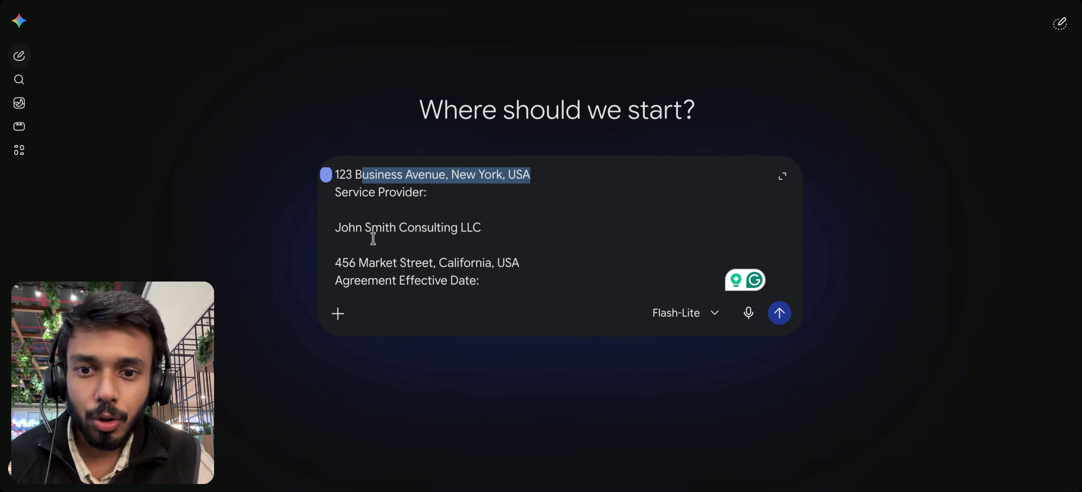
pyautogui.scroll(-1, 511, 255)
pyautogui.scroll(-2, 510, 254)
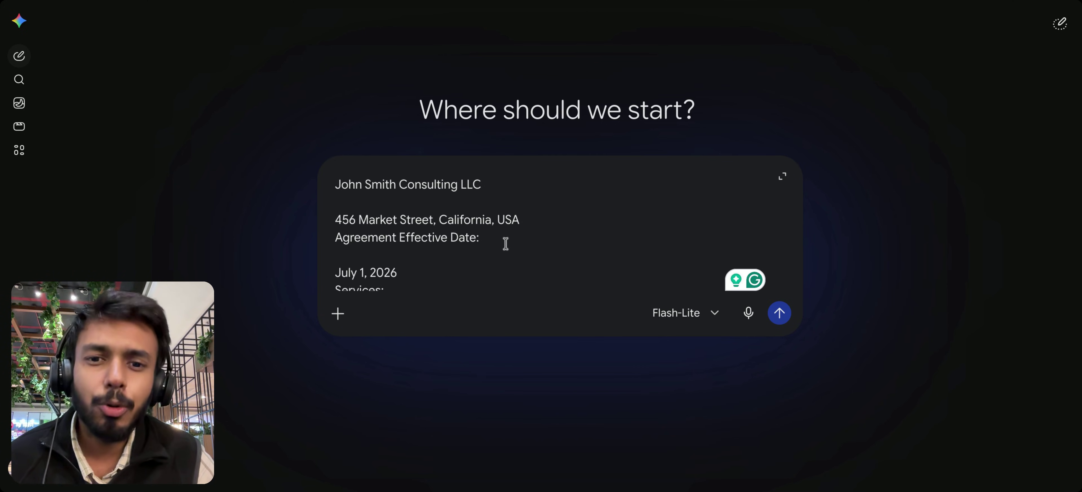
pyautogui.moveTo(534, 218); pyautogui.dragTo(386, 220)
pyautogui.scroll(-1, 450, 244)
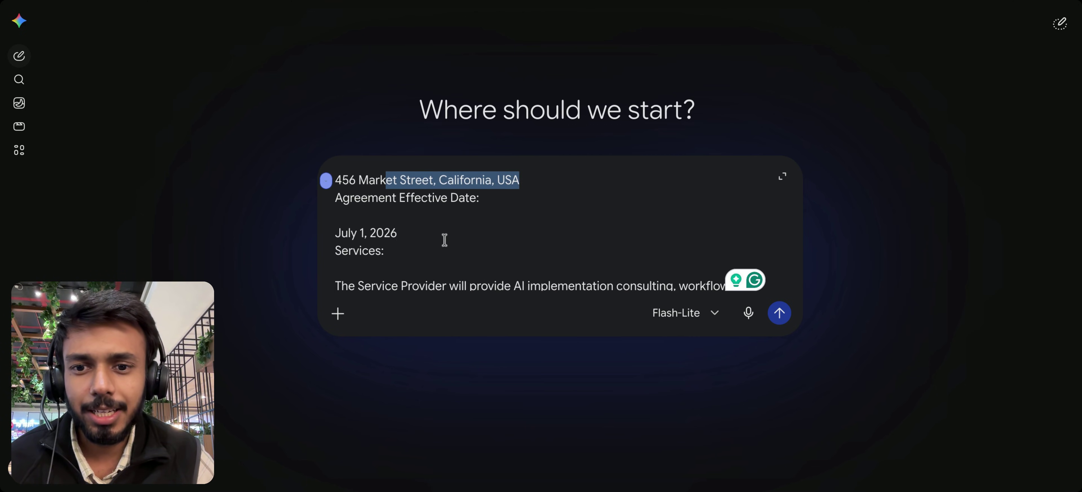
# Review the prompt's agreement effective date and the description of the services to be provided.
pyautogui.click(423, 238)
pyautogui.scroll(-3, 426, 219)
pyautogui.scroll(3, 436, 227)
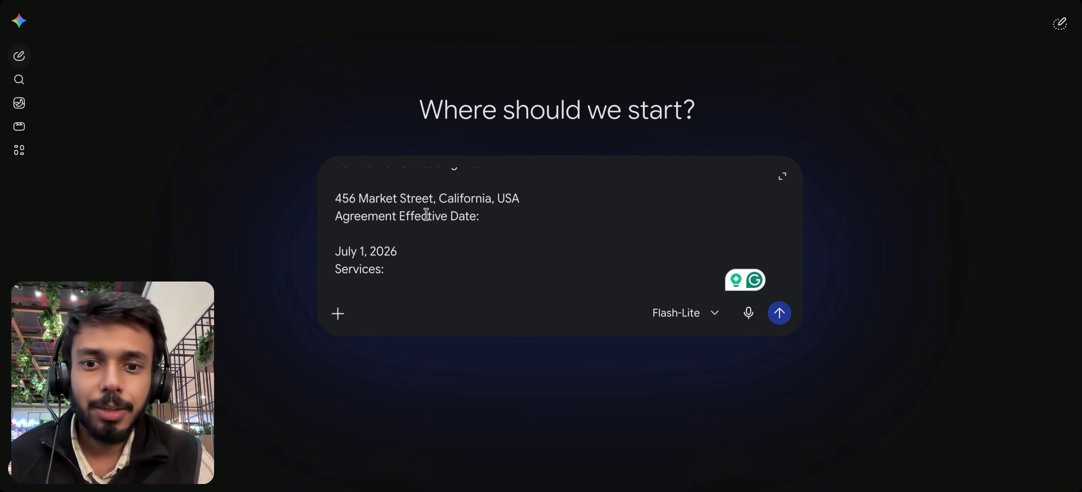
pyautogui.scroll(-1, 420, 221)
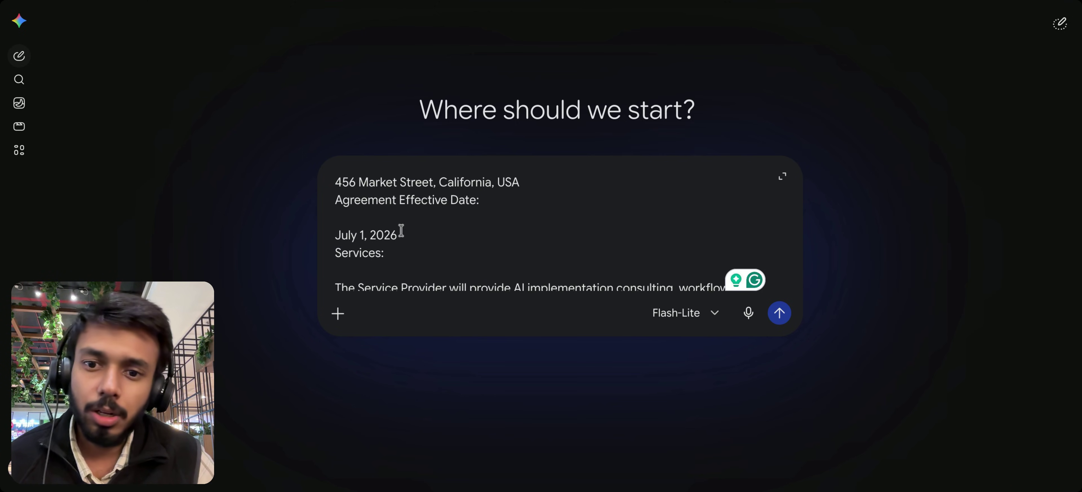
pyautogui.scroll(-3, 432, 210)
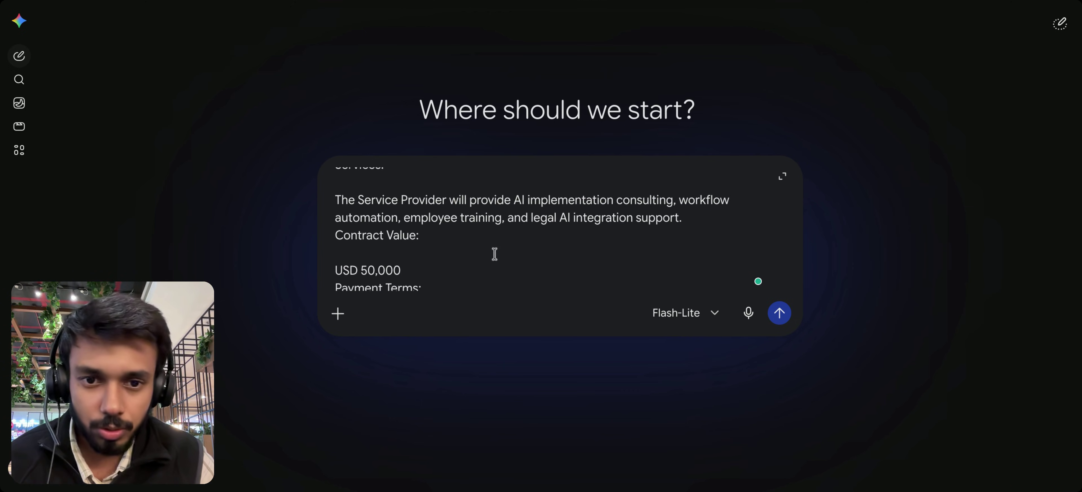
pyautogui.scroll(-2, 482, 268)
pyautogui.scroll(2, 462, 256)
pyautogui.scroll(2, 420, 224)
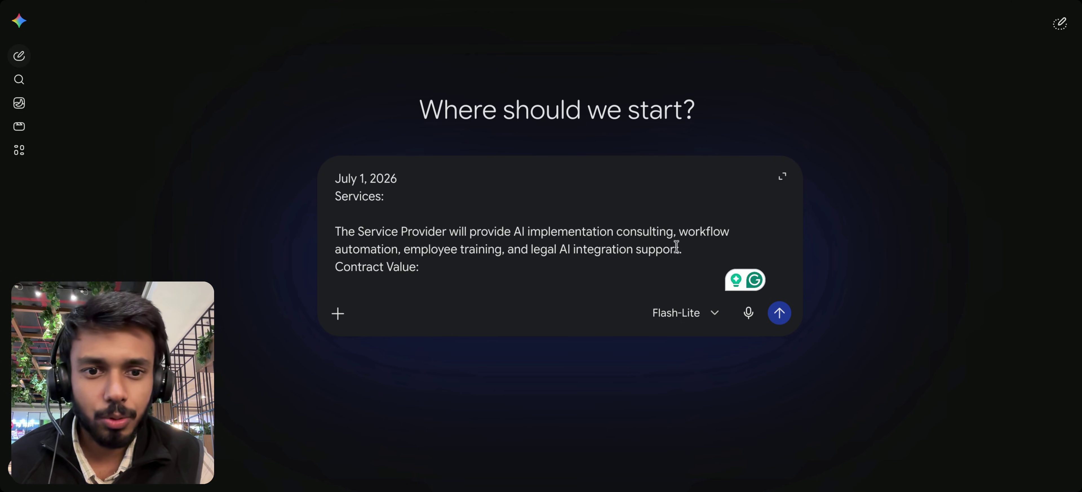
pyautogui.moveTo(684, 249); pyautogui.dragTo(340, 231)
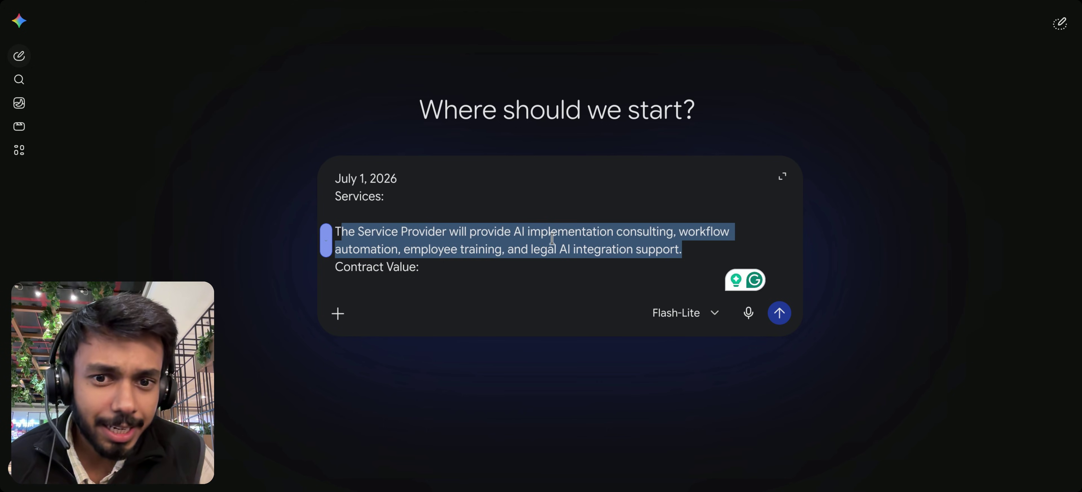
pyautogui.click(541, 254)
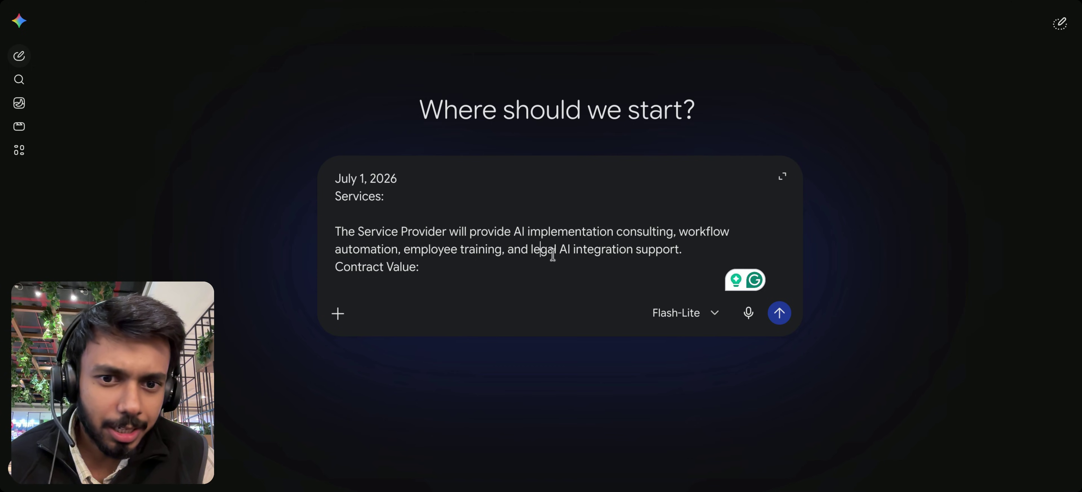
# Read the prompt's contract value, payment terms, project duration and confidential information sections.
pyautogui.scroll(-2, 449, 234)
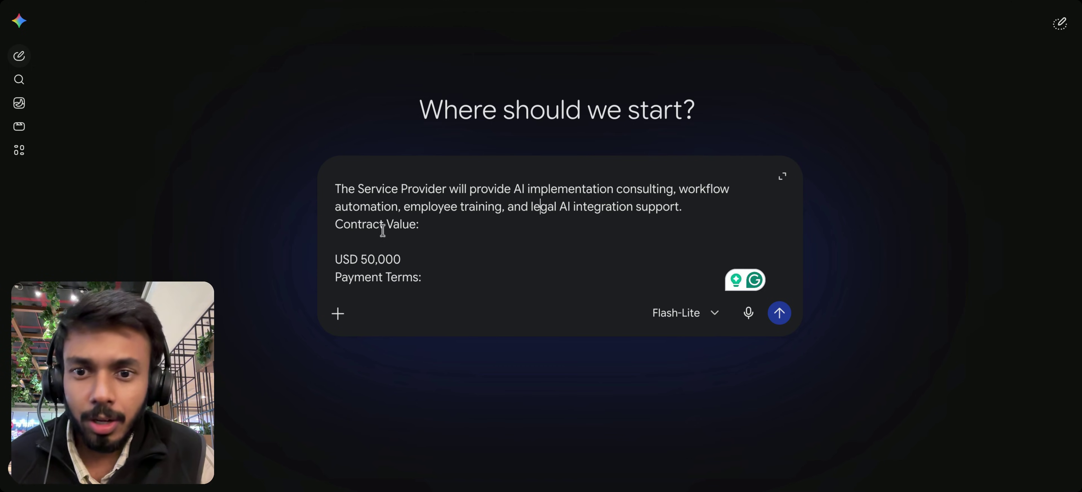
pyautogui.scroll(-1, 382, 231)
pyautogui.scroll(-2, 419, 232)
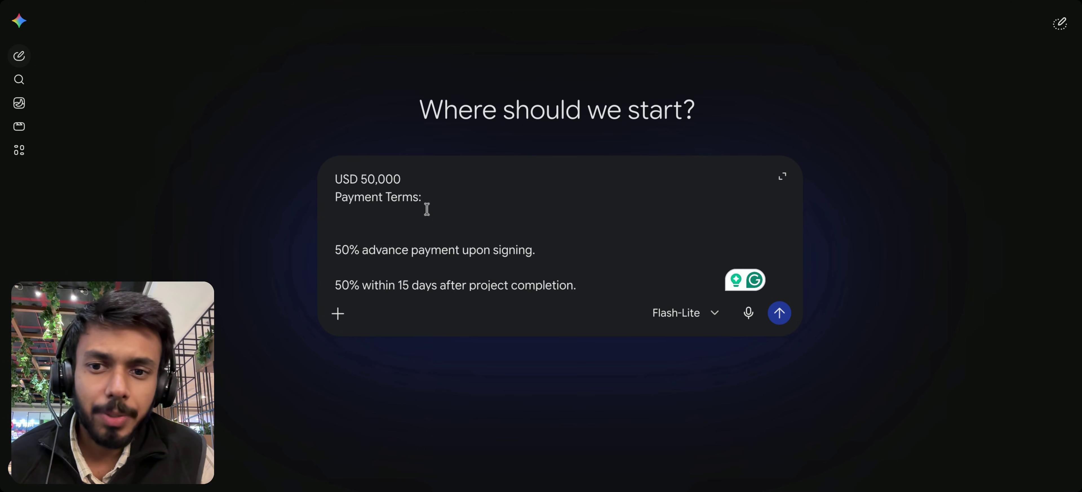
pyautogui.scroll(-1, 420, 270)
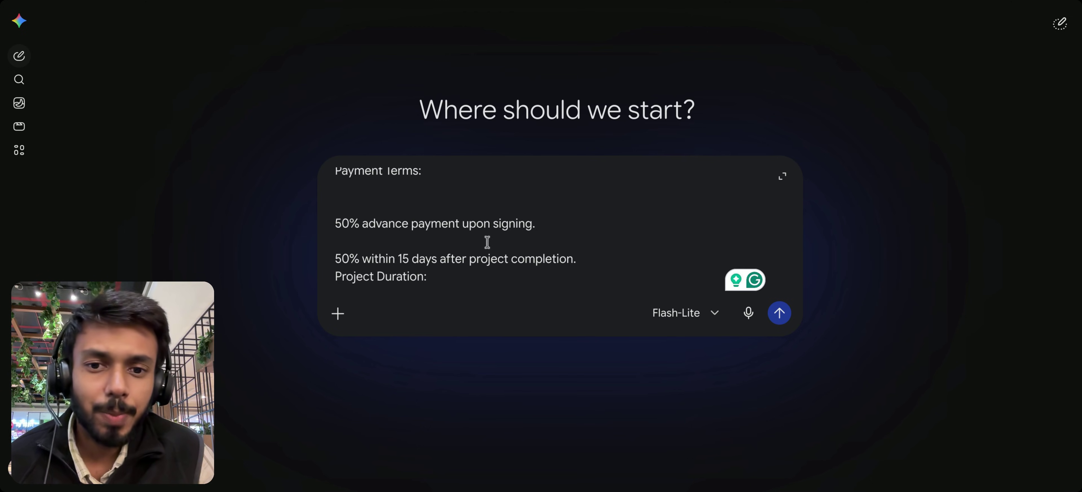
pyautogui.scroll(-2, 546, 238)
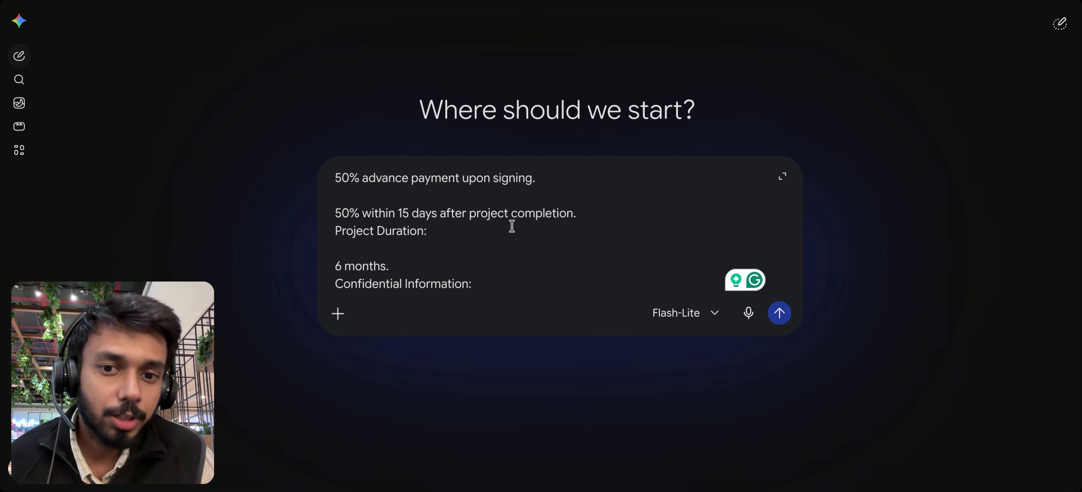
pyautogui.scroll(-4, 546, 222)
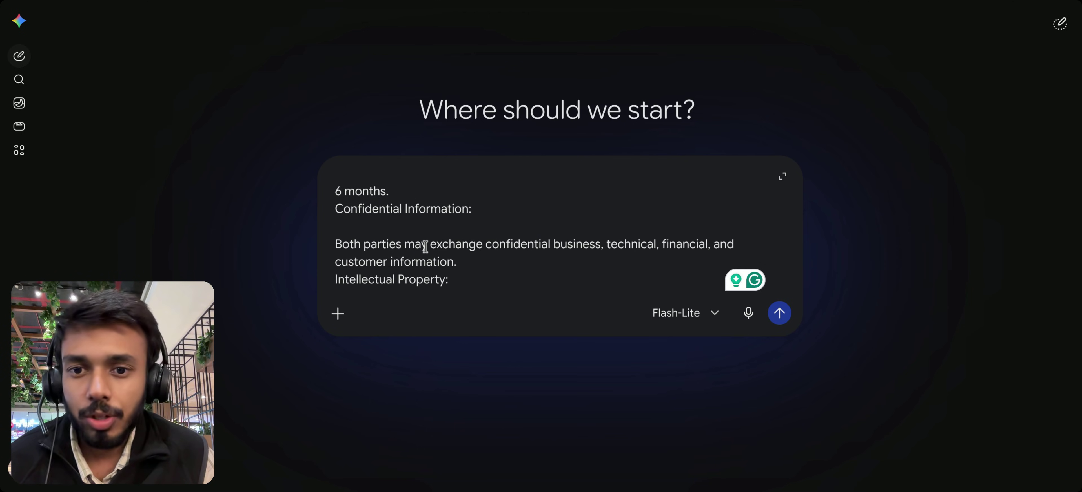
pyautogui.scroll(-3, 424, 240)
pyautogui.scroll(-15, 408, 231)
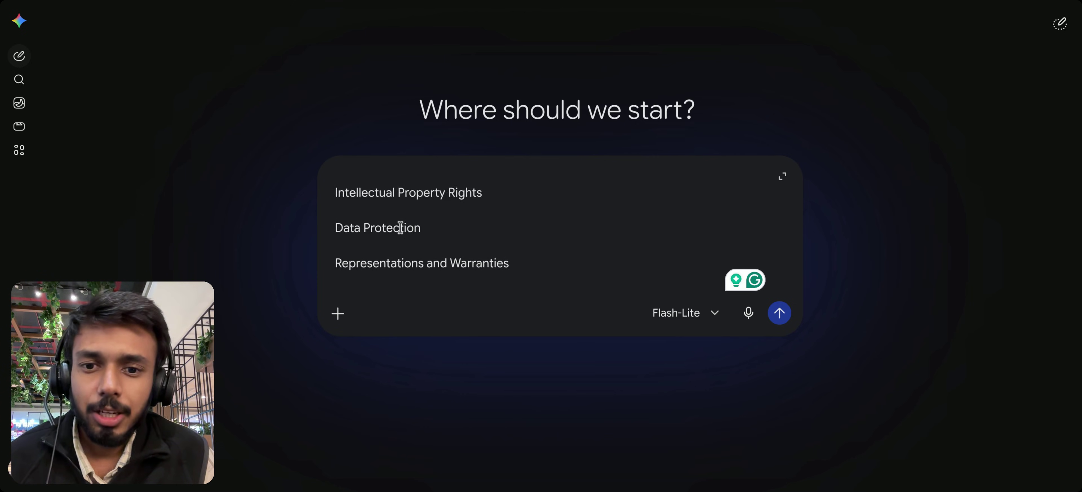
pyautogui.scroll(-5, 398, 222)
pyautogui.scroll(17, 399, 223)
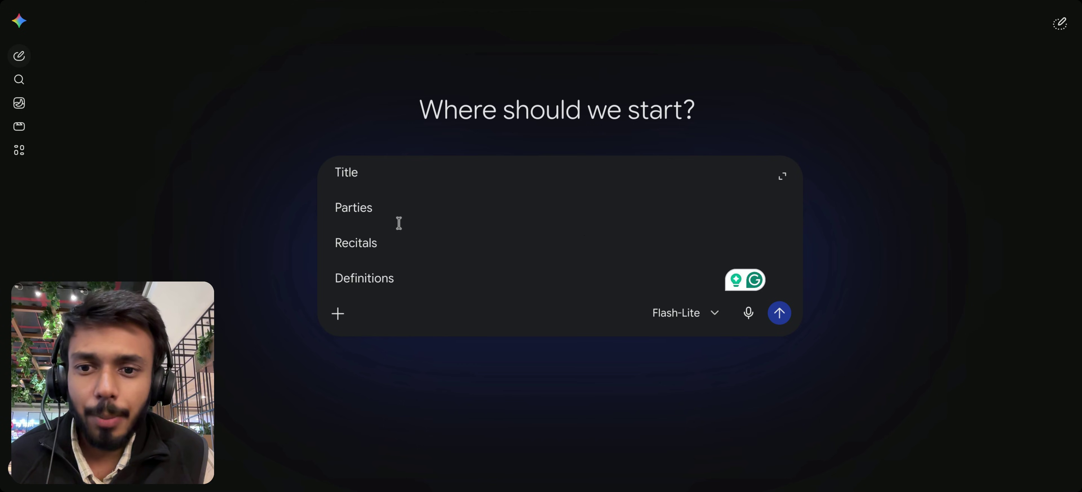
# Examine the list of required agreement sections in the prompt, from Title and Parties through Fees and Payment Terms.
pyautogui.scroll(-3, 386, 243)
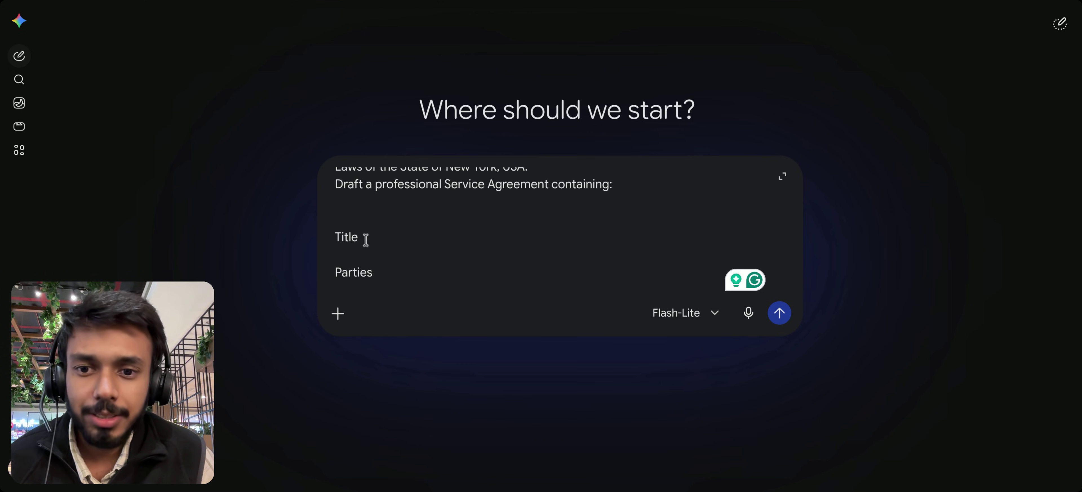
pyautogui.moveTo(362, 237); pyautogui.dragTo(336, 239)
pyautogui.click(362, 242)
pyautogui.click(365, 237)
pyautogui.scroll(-3, 365, 238)
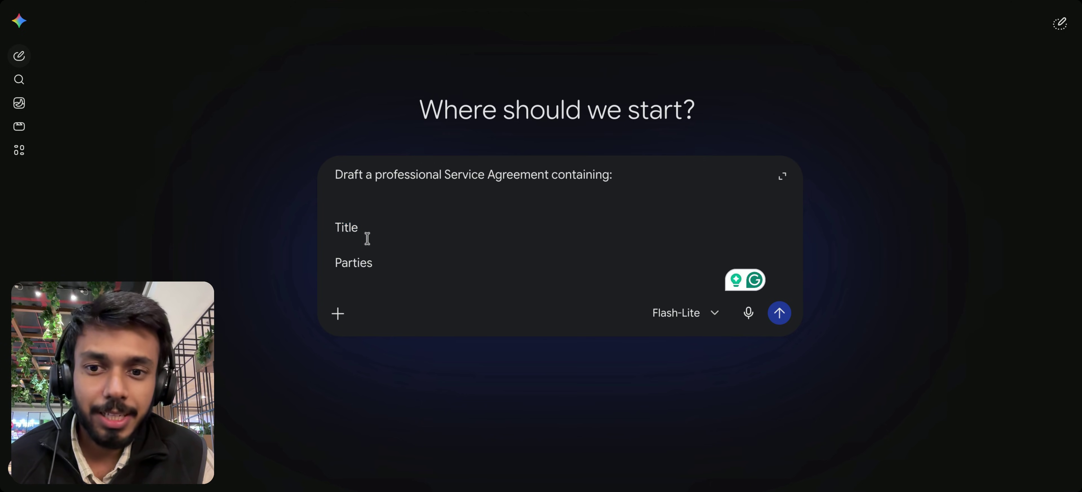
pyautogui.moveTo(387, 240); pyautogui.dragTo(336, 237)
pyautogui.scroll(-3, 410, 242)
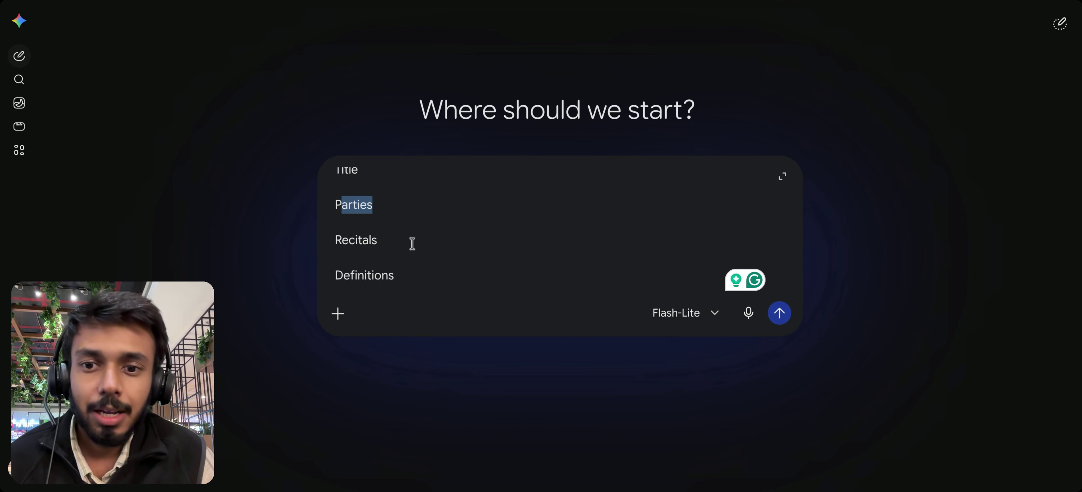
pyautogui.click(408, 246)
pyautogui.scroll(-2, 425, 249)
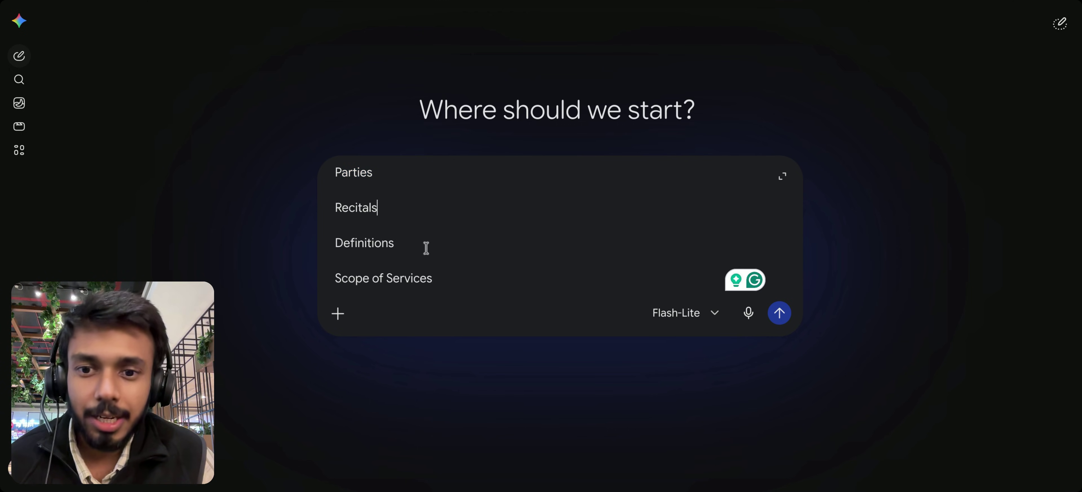
pyautogui.moveTo(425, 249); pyautogui.dragTo(363, 243)
pyautogui.scroll(-2, 458, 254)
pyautogui.click(395, 264)
pyautogui.scroll(-5, 434, 262)
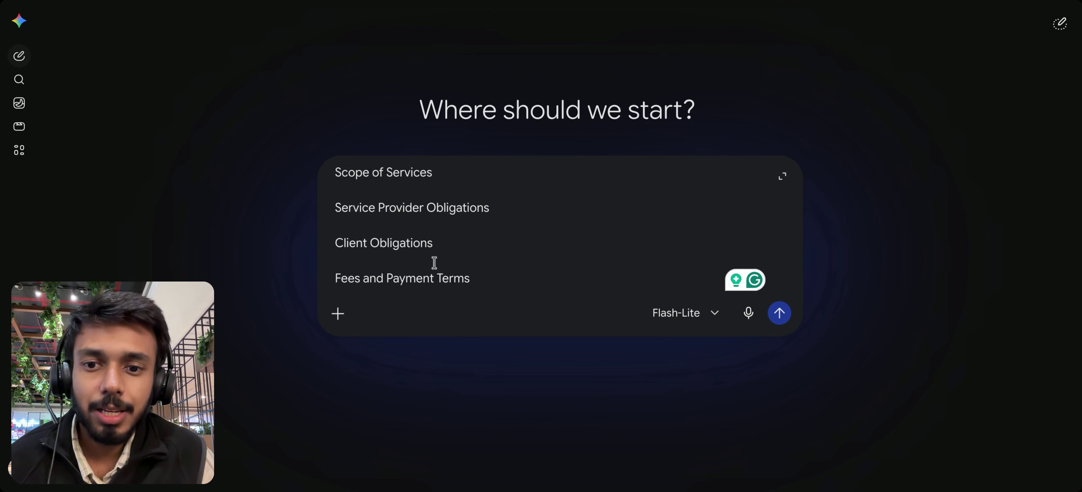
pyautogui.scroll(-2, 445, 231)
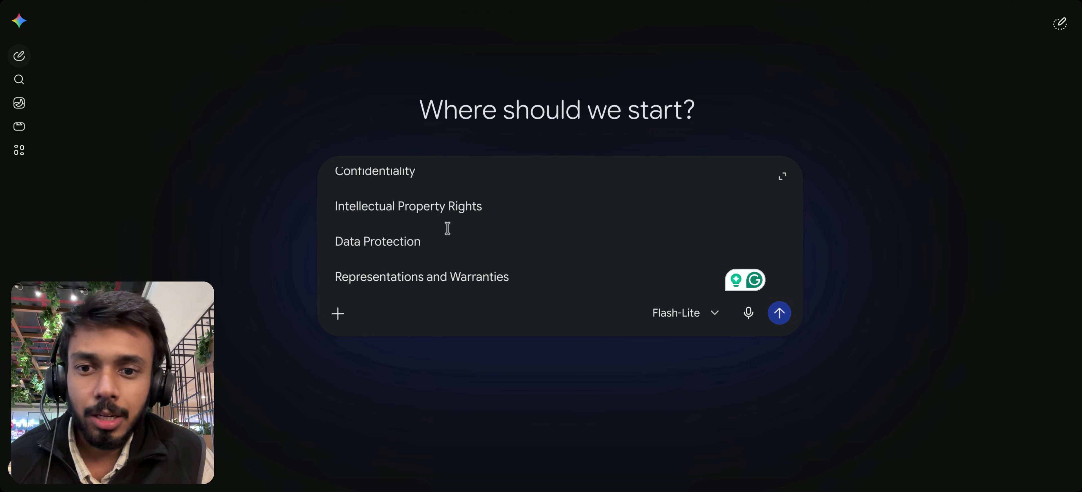
# Examine the remaining required clauses, from Intellectual Property Rights to Signature Blocks, and the closing US legal drafting instruction.
pyautogui.click(478, 221)
pyautogui.scroll(-1, 437, 226)
pyautogui.scroll(-3, 437, 226)
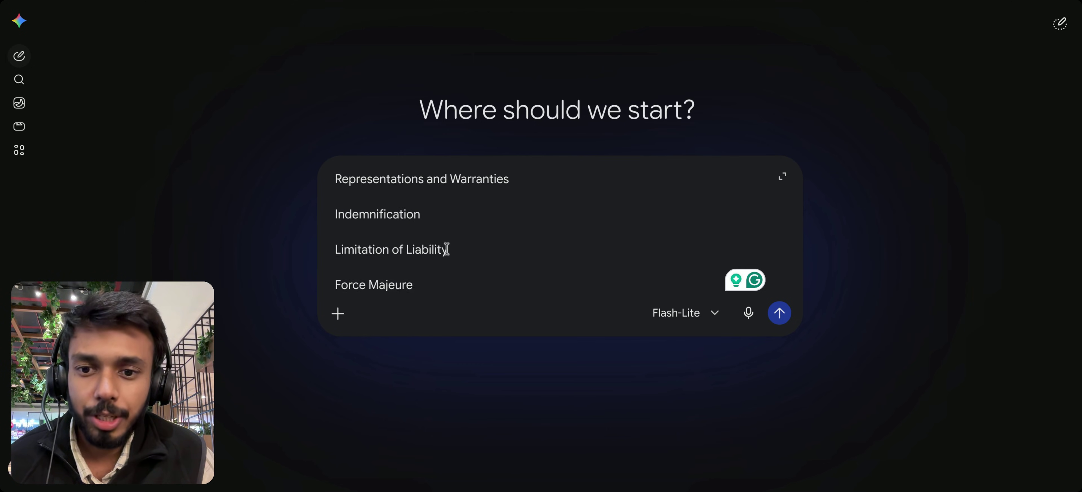
pyautogui.moveTo(465, 223); pyautogui.dragTo(406, 222)
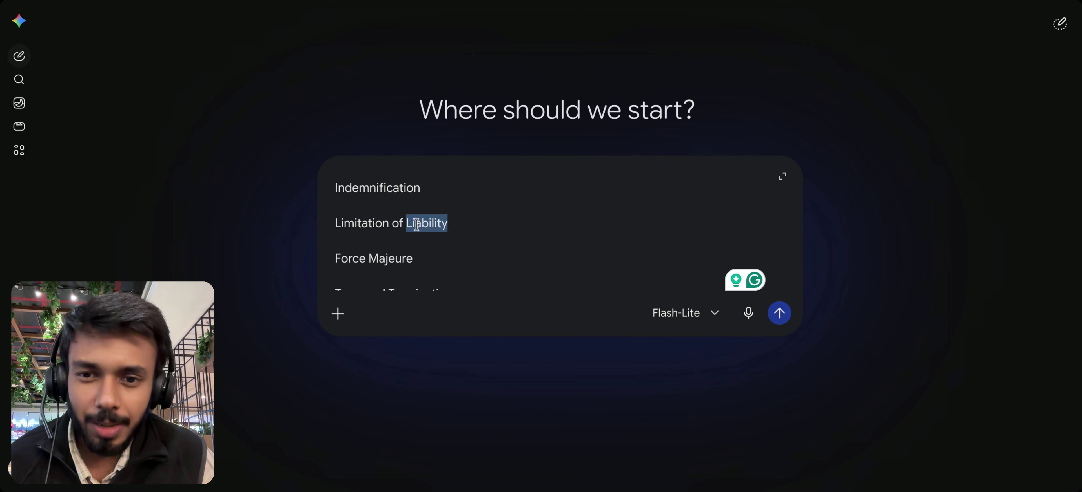
pyautogui.scroll(-2, 429, 223)
pyautogui.scroll(-2, 495, 214)
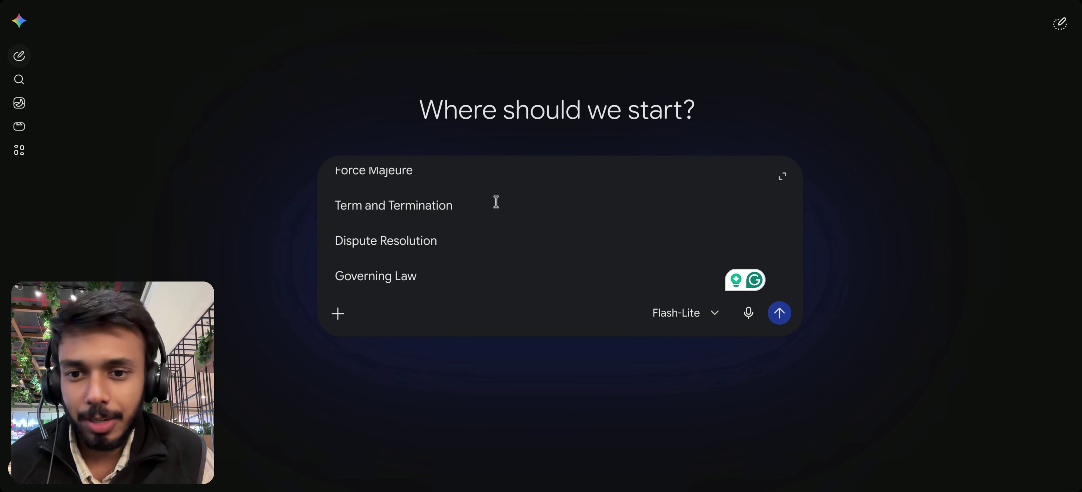
pyautogui.scroll(1, 476, 230)
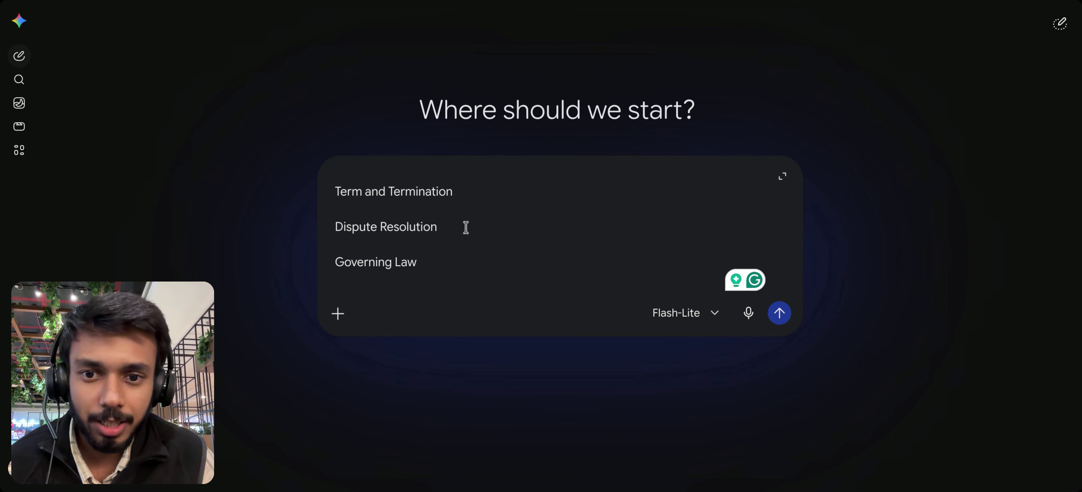
pyautogui.scroll(-2, 461, 216)
pyautogui.scroll(-1, 446, 231)
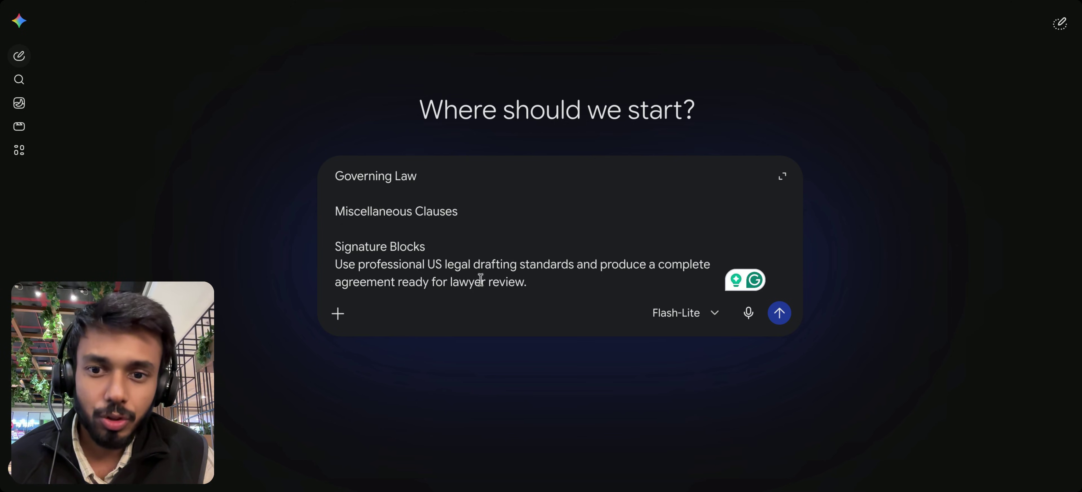
pyautogui.moveTo(432, 252); pyautogui.dragTo(335, 248)
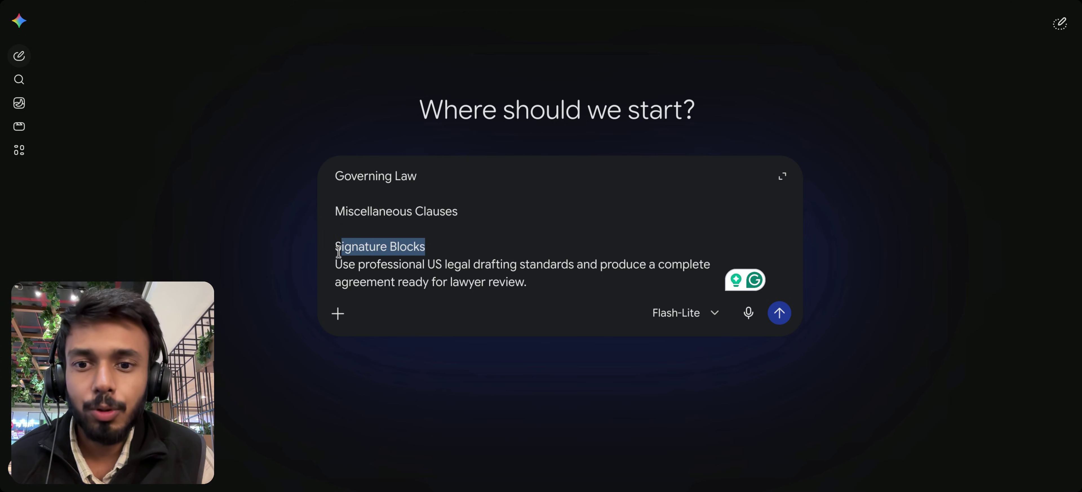
pyautogui.click(403, 258)
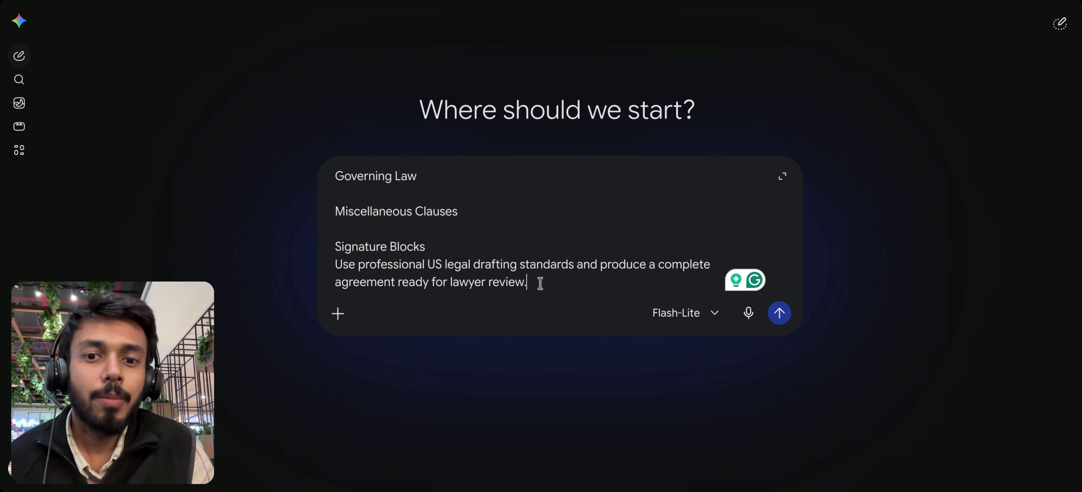
pyautogui.moveTo(541, 282); pyautogui.dragTo(337, 265)
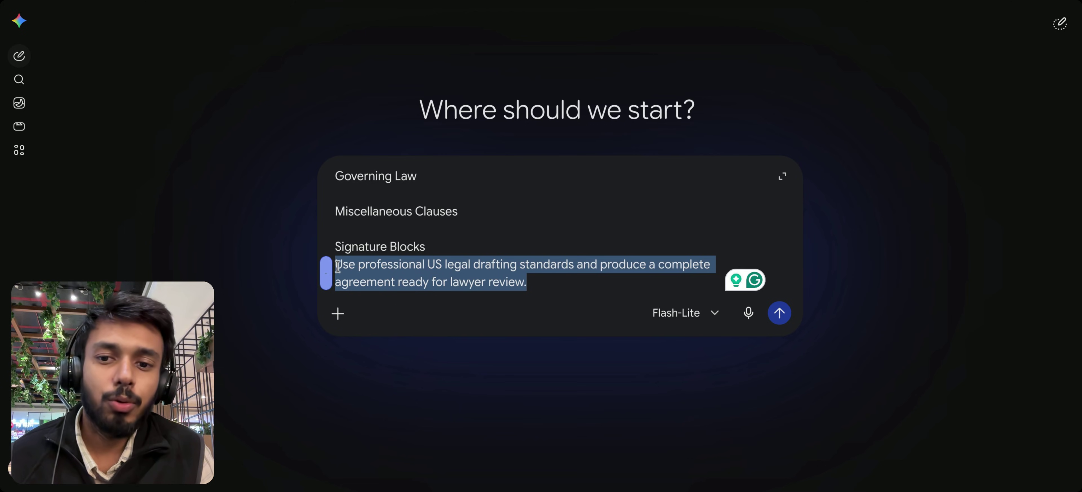
pyautogui.click(427, 265)
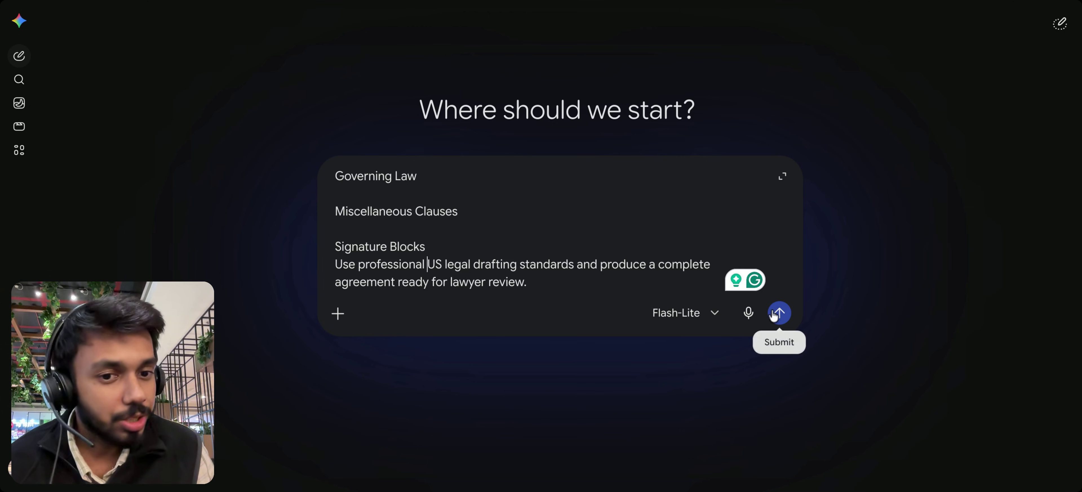
# Submit the Service Agreement prompt and check the title of the generated agreement.
pyautogui.click(780, 316)
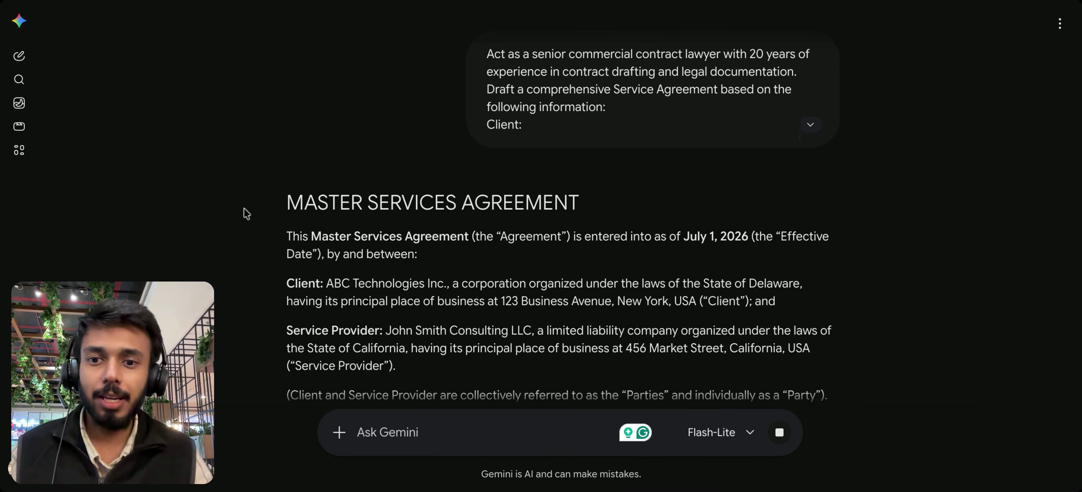
pyautogui.moveTo(284, 203); pyautogui.dragTo(565, 192)
pyautogui.click(573, 192)
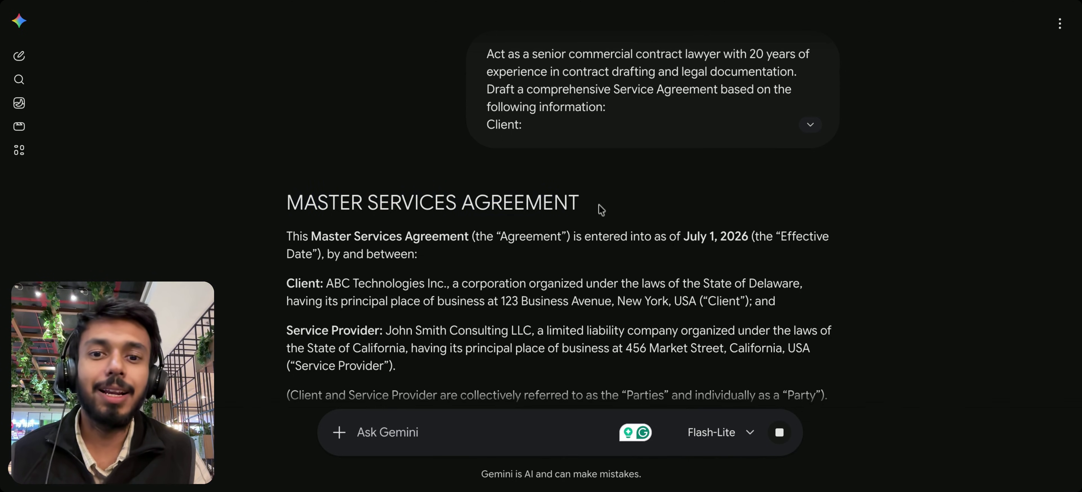
# Check the effective date and the Client and Service Provider details in the opening of the generated agreement.
pyautogui.scroll(-3, 599, 204)
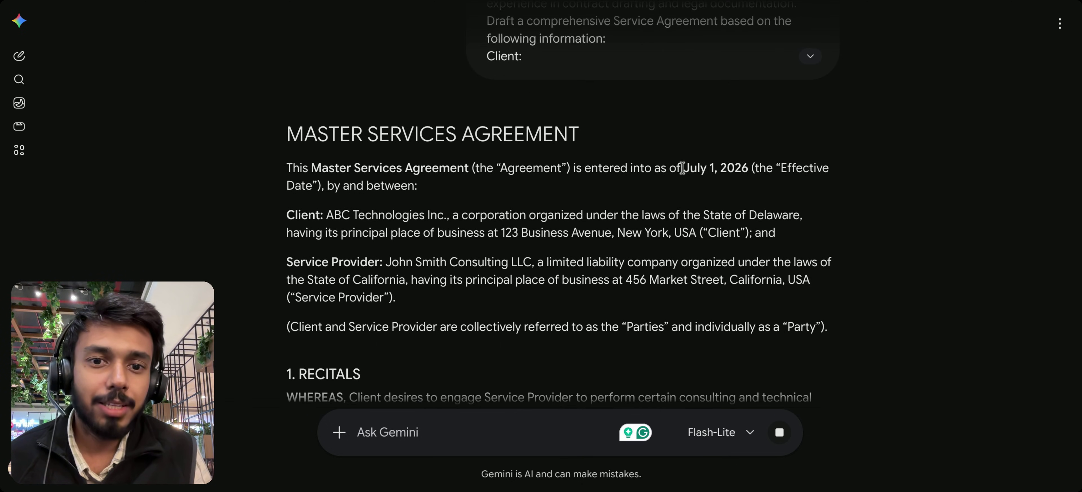
pyautogui.moveTo(683, 170); pyautogui.dragTo(745, 170)
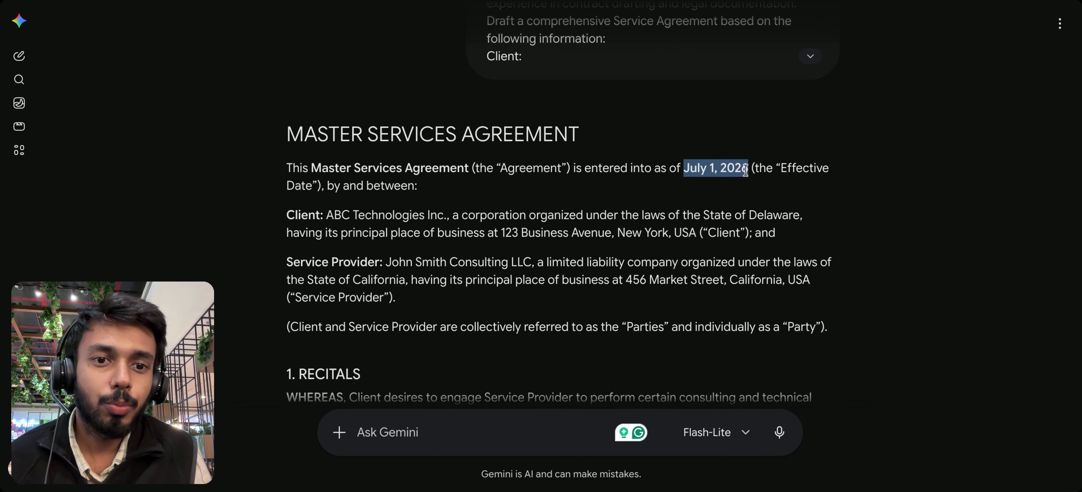
pyautogui.click(726, 203)
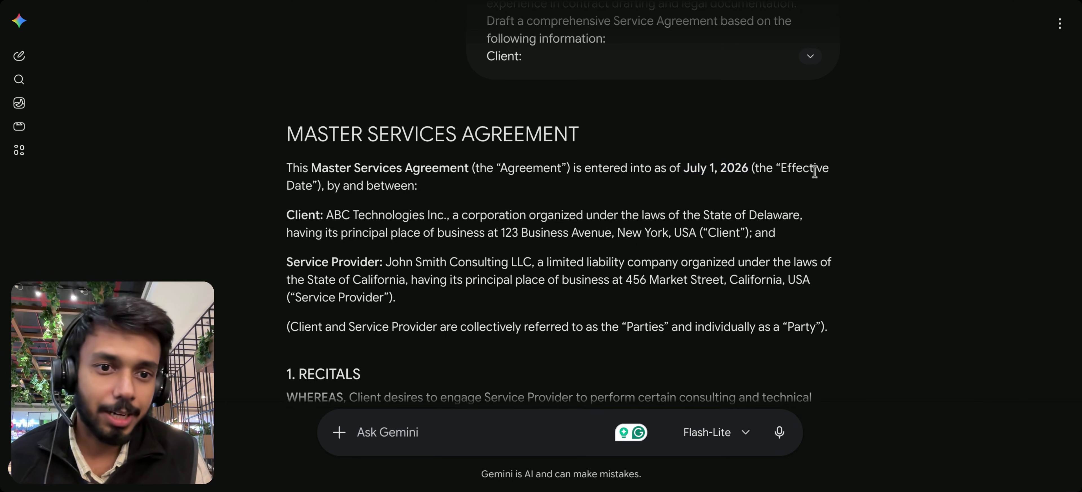
pyautogui.moveTo(864, 172); pyautogui.dragTo(708, 174)
pyautogui.click(711, 192)
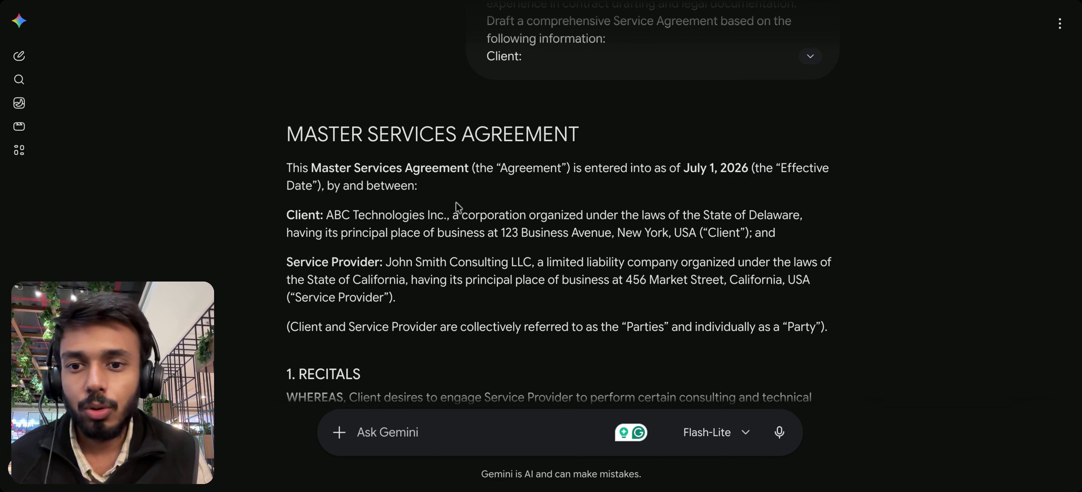
pyautogui.scroll(-1, 288, 198)
pyautogui.moveTo(287, 183); pyautogui.dragTo(305, 185)
pyautogui.moveTo(286, 229); pyautogui.dragTo(375, 230)
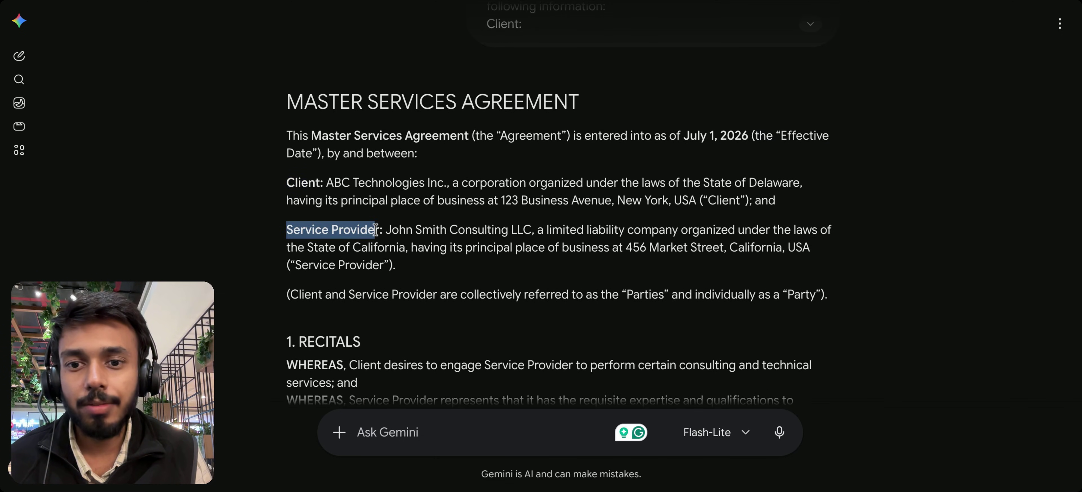
# Read the Recitals and Definitions sections of the generated agreement.
pyautogui.scroll(-4, 427, 247)
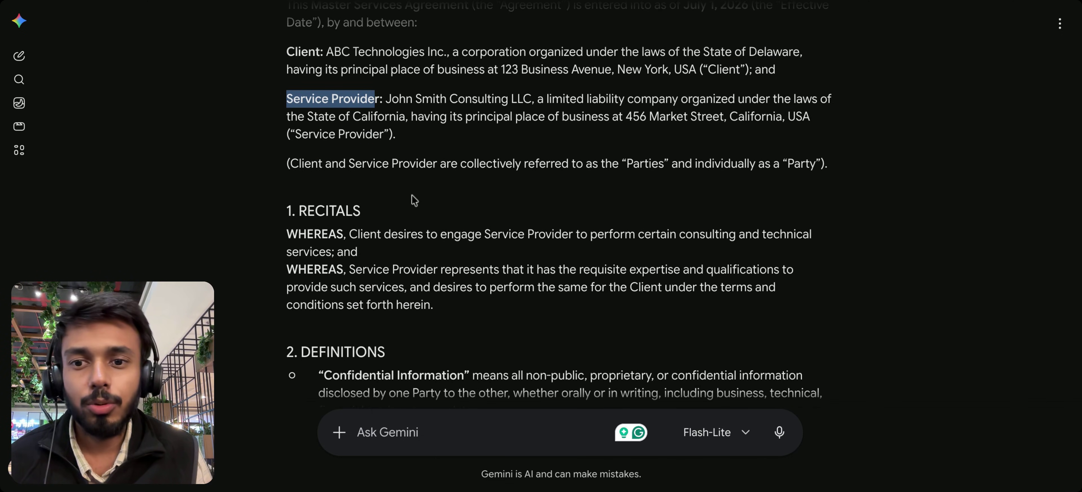
pyautogui.scroll(-2, 411, 212)
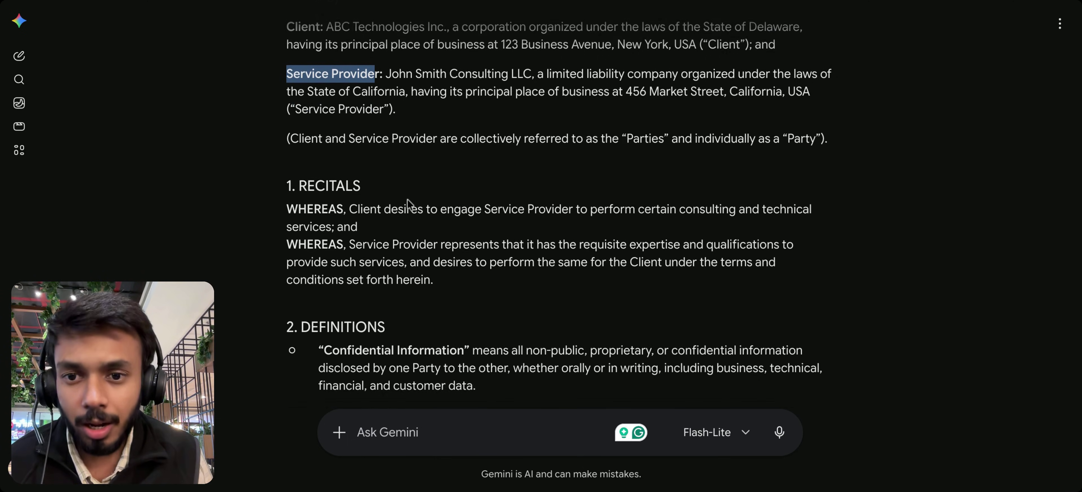
pyautogui.scroll(-2, 412, 201)
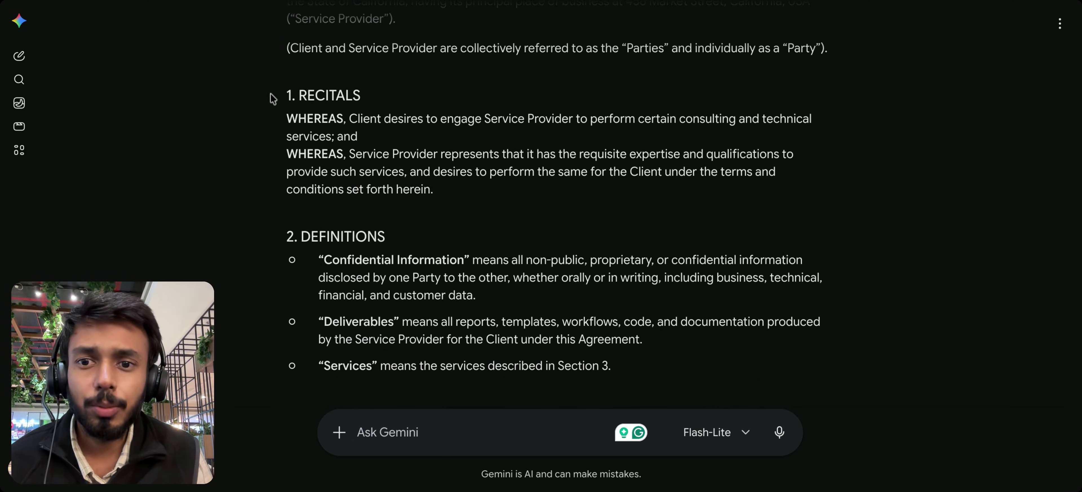
pyautogui.moveTo(274, 98)
pyautogui.mouseDown()
pyautogui.moveTo(379, 101)
pyautogui.moveTo(283, 96)
pyautogui.mouseUp()
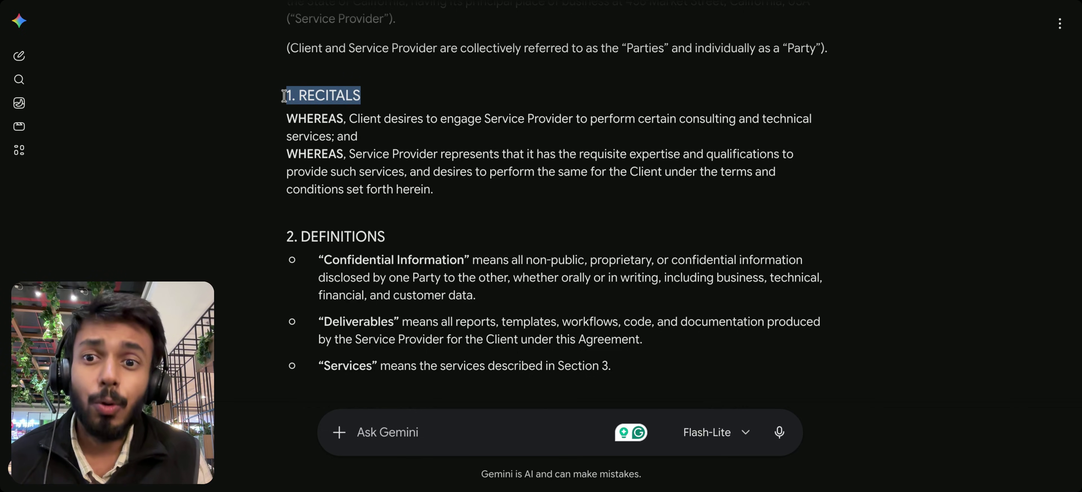
pyautogui.scroll(-2, 394, 174)
pyautogui.moveTo(386, 152); pyautogui.dragTo(283, 152)
pyautogui.scroll(-2, 379, 278)
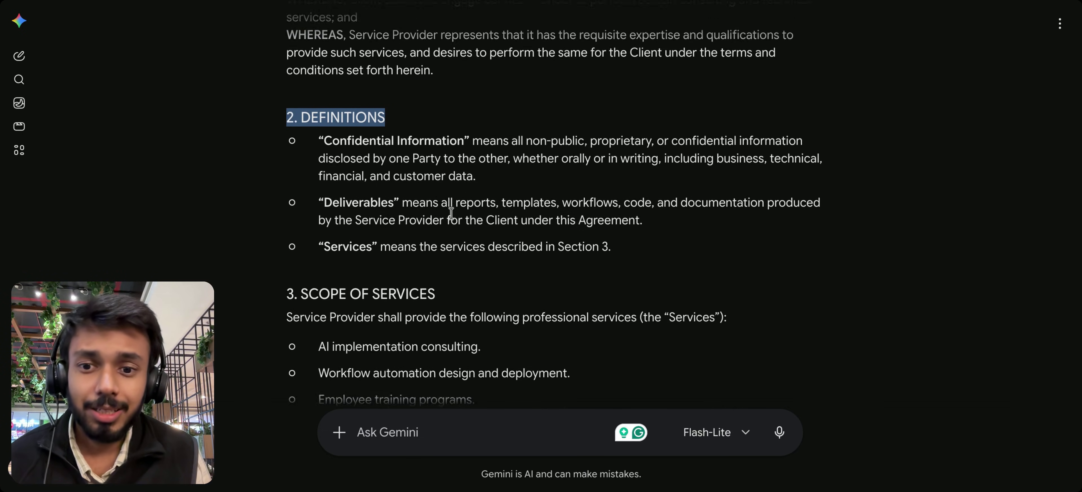
pyautogui.scroll(-1, 462, 231)
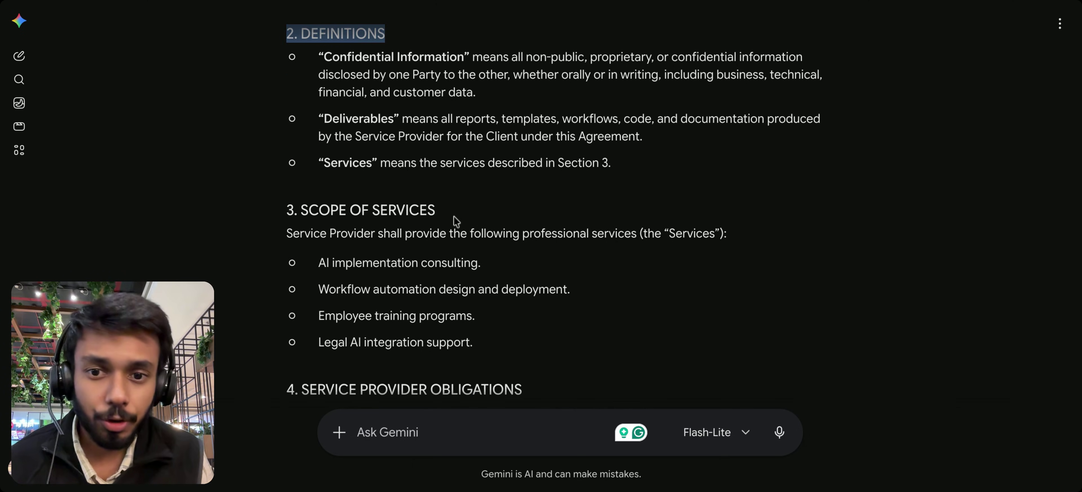
# Review the Scope of Services and Service Provider Obligations sections of the agreement.
pyautogui.moveTo(458, 214); pyautogui.dragTo(254, 211)
pyautogui.scroll(-1, 438, 330)
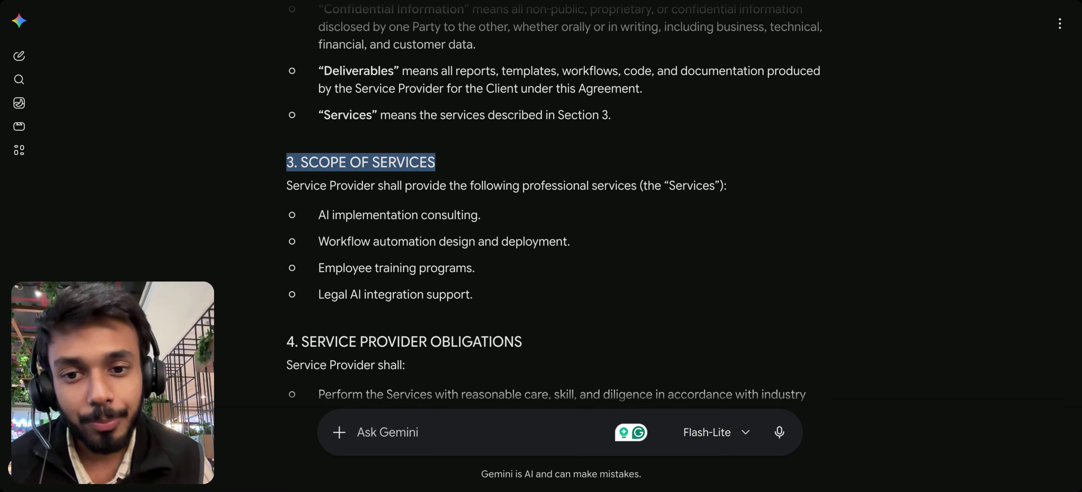
pyautogui.click(506, 304)
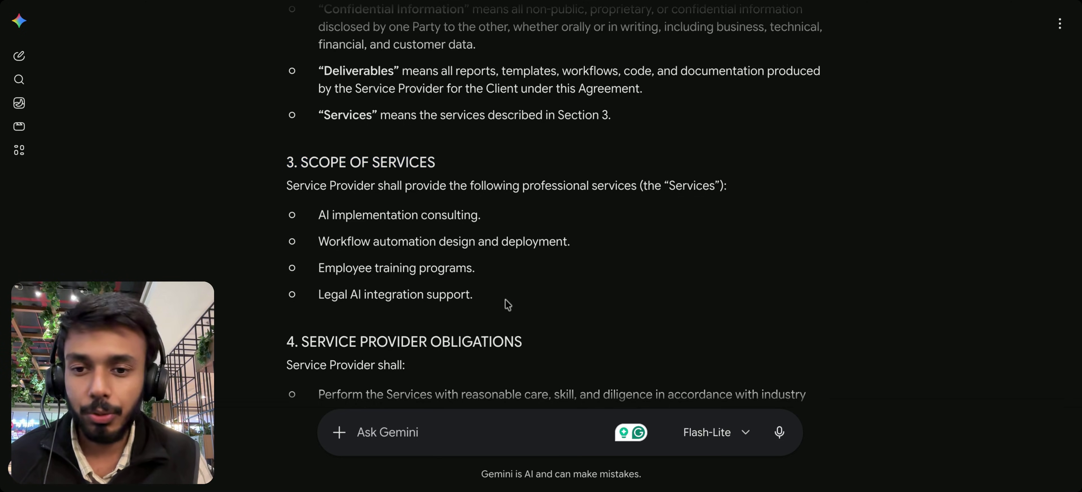
pyautogui.scroll(-3, 504, 294)
pyautogui.moveTo(286, 225); pyautogui.dragTo(275, 210)
pyautogui.click(455, 226)
pyautogui.scroll(-3, 454, 226)
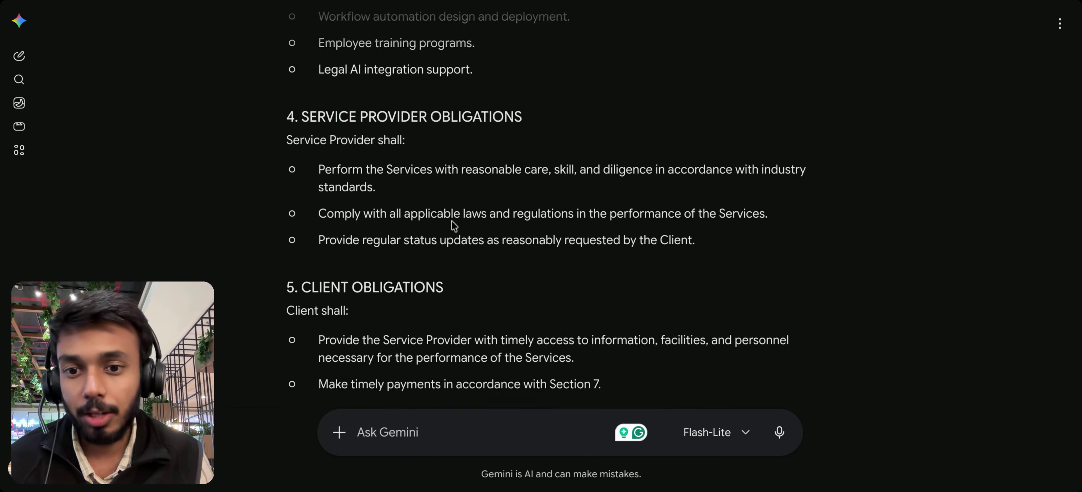
# Review the Client Obligations and Project Duration sections of the agreement.
pyautogui.moveTo(444, 192); pyautogui.dragTo(233, 202)
pyautogui.scroll(-3, 419, 243)
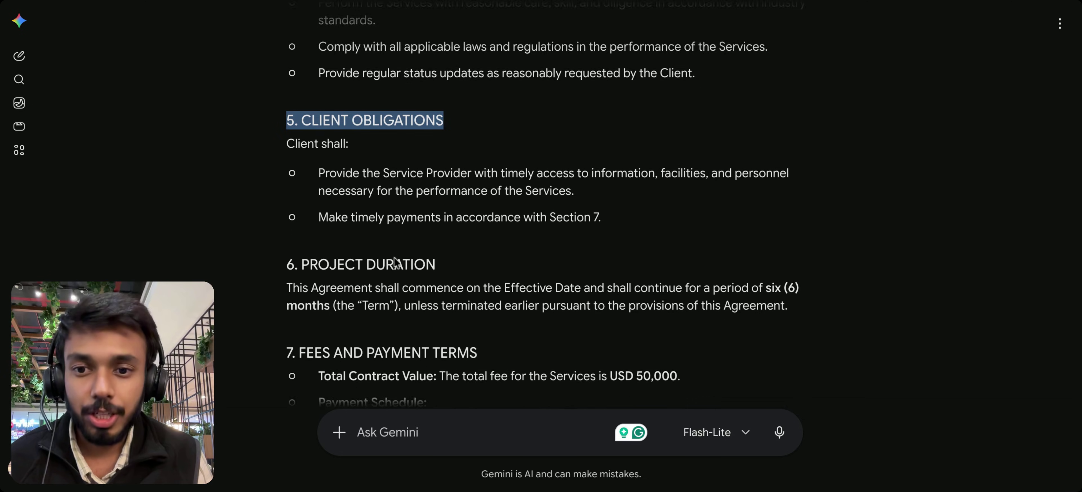
pyautogui.click(418, 243)
pyautogui.moveTo(382, 241); pyautogui.dragTo(282, 235)
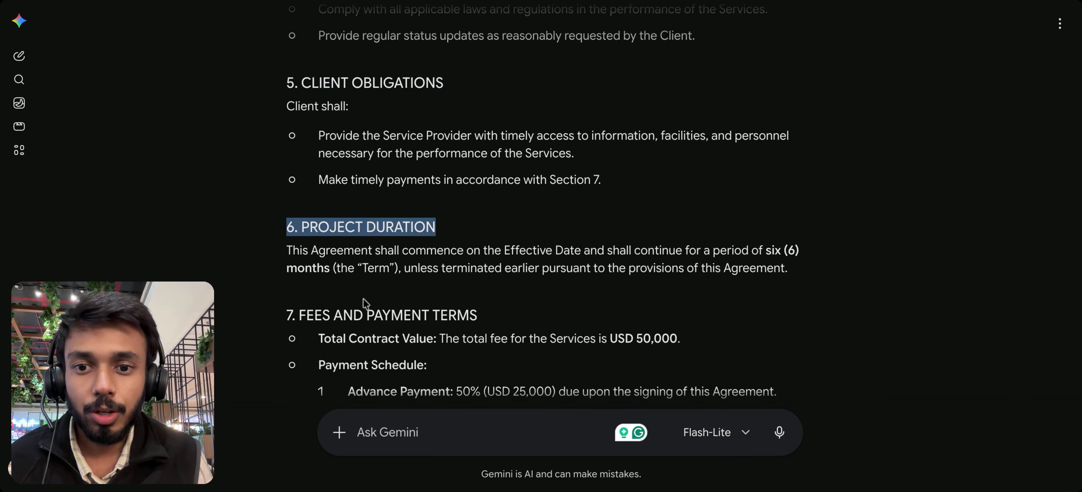
pyautogui.scroll(-3, 362, 298)
pyautogui.scroll(-1, 398, 289)
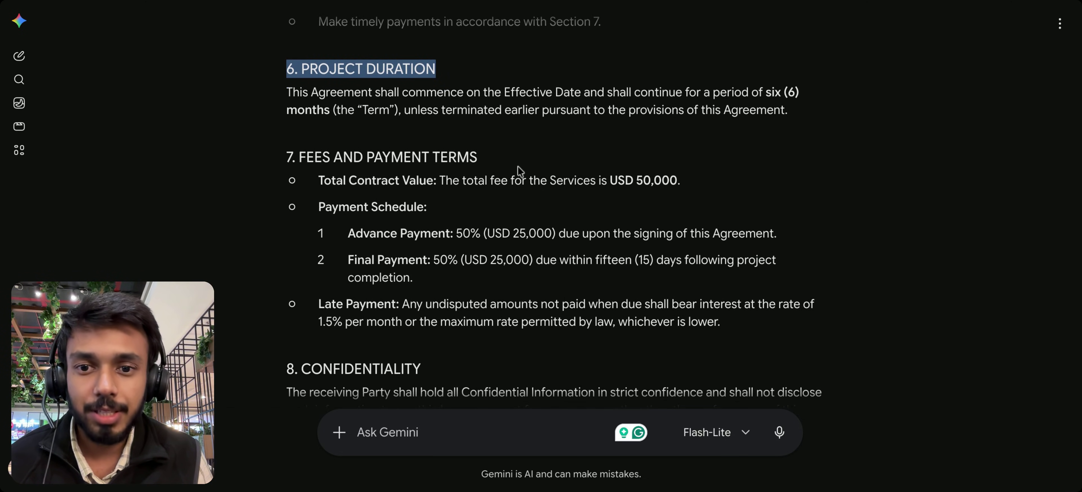
# Review the Fees and Payment Terms and Confidentiality sections of the agreement.
pyautogui.moveTo(514, 172); pyautogui.dragTo(271, 170)
pyautogui.scroll(-3, 379, 234)
pyautogui.moveTo(421, 260); pyautogui.dragTo(284, 260)
pyautogui.scroll(-3, 565, 258)
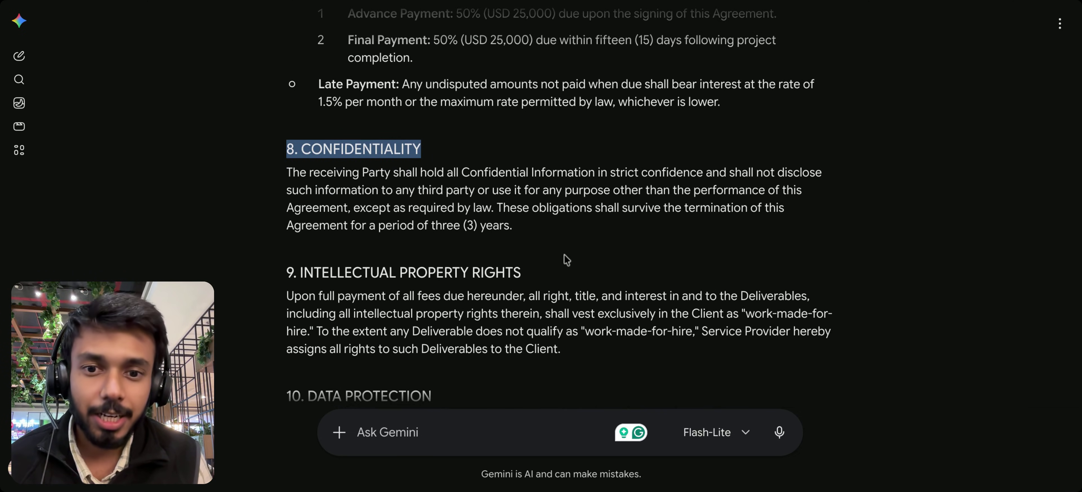
# Review the Intellectual Property Rights and Data Protection clauses and skim the warranty, indemnification and liability sections after them.
pyautogui.moveTo(546, 272); pyautogui.dragTo(278, 276)
pyautogui.scroll(-4, 425, 266)
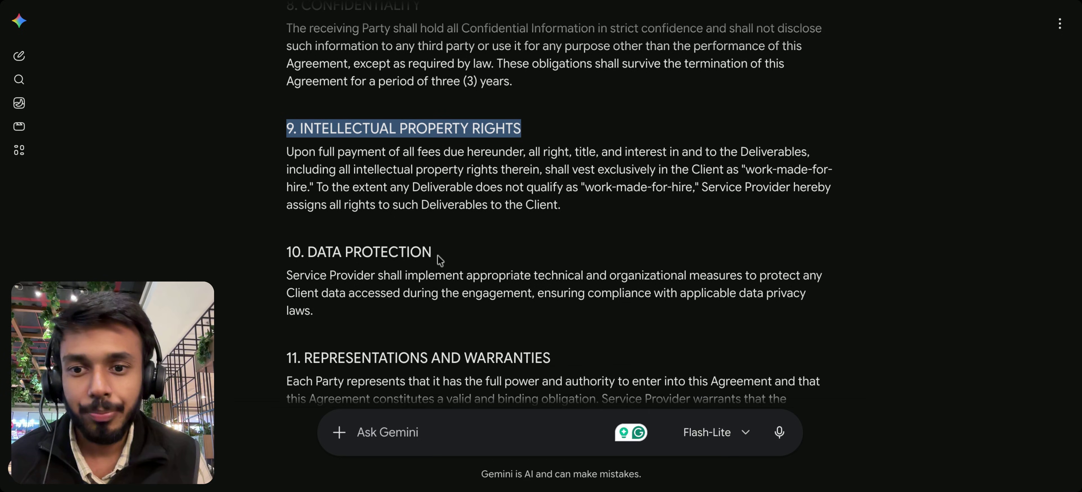
pyautogui.moveTo(453, 261); pyautogui.dragTo(292, 254)
pyautogui.scroll(-13, 444, 265)
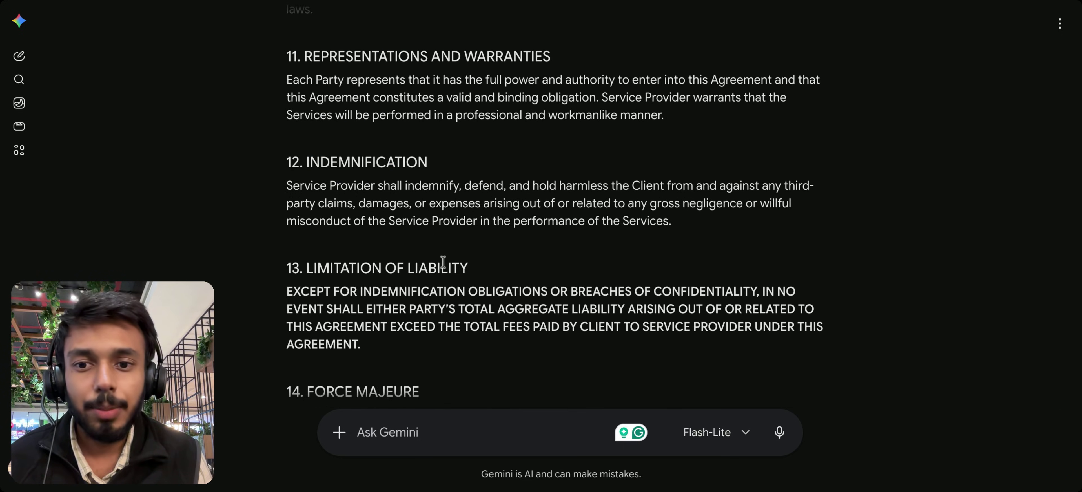
pyautogui.scroll(12, 391, 232)
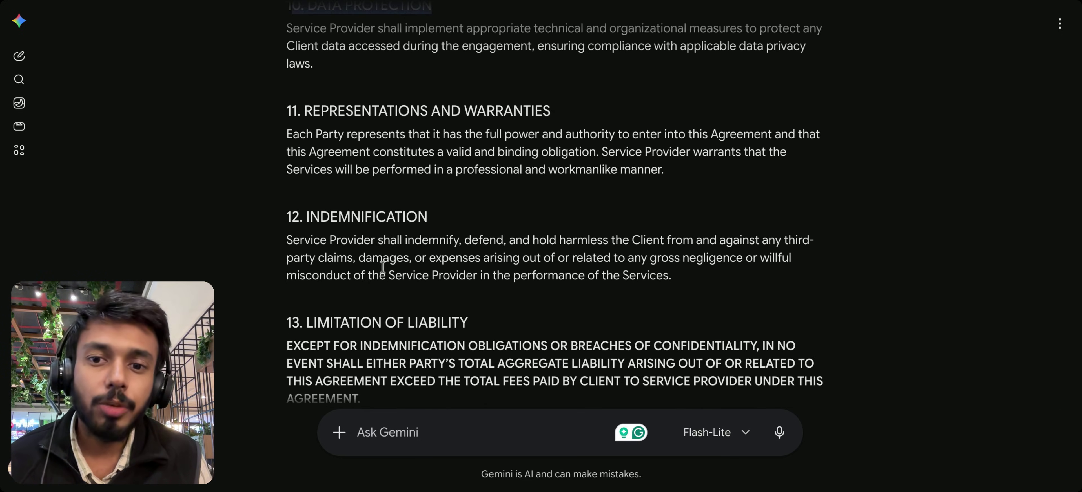
pyautogui.click(515, 224)
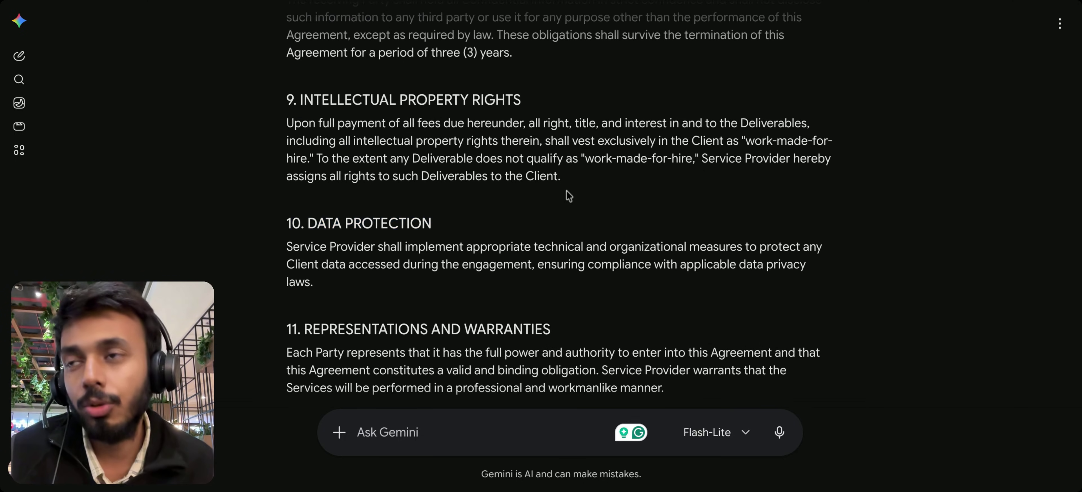
# Examine the remaining clauses from Indemnification through Miscellaneous and the signature blocks of both parties.
pyautogui.scroll(-17, 568, 197)
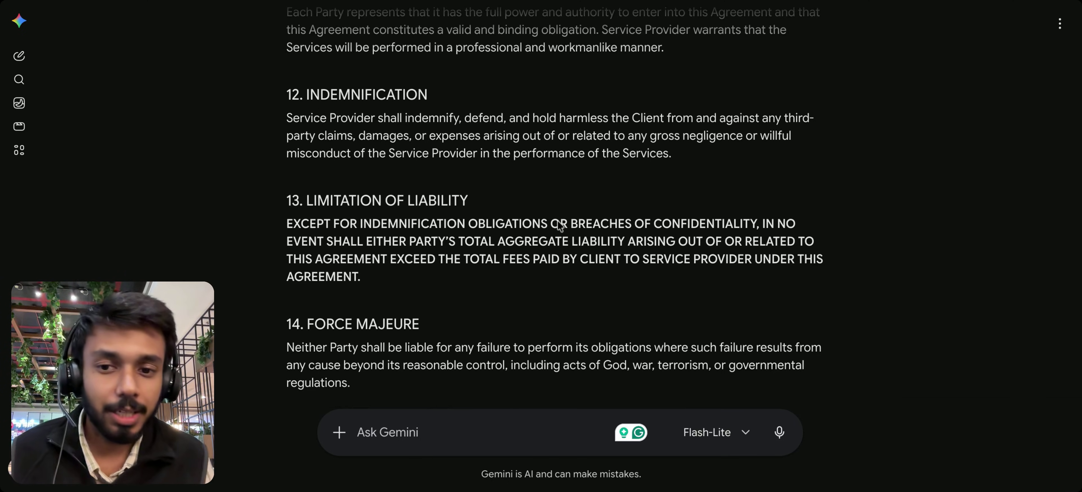
pyautogui.scroll(-7, 556, 222)
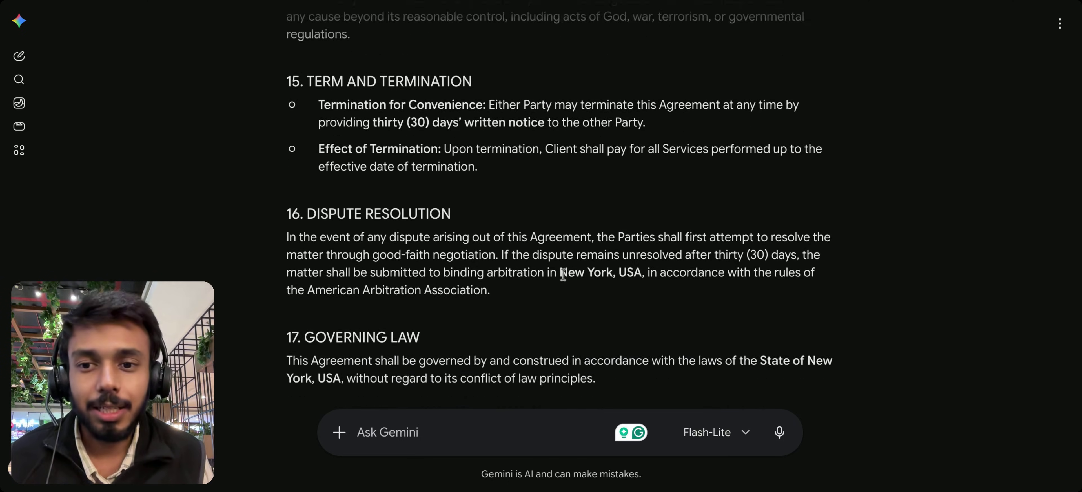
pyautogui.scroll(-2, 563, 274)
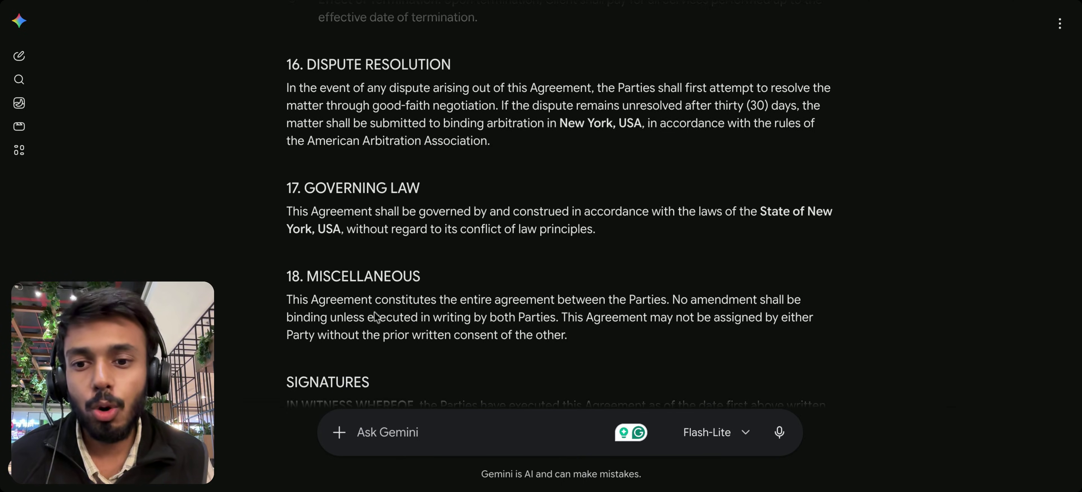
pyautogui.scroll(-6, 375, 318)
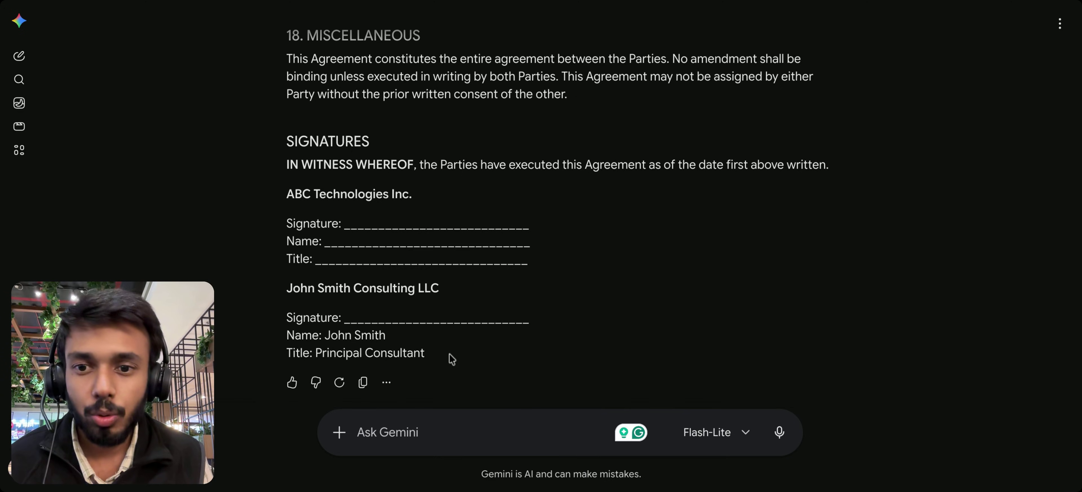
pyautogui.moveTo(451, 359); pyautogui.dragTo(285, 199)
pyautogui.click(294, 231)
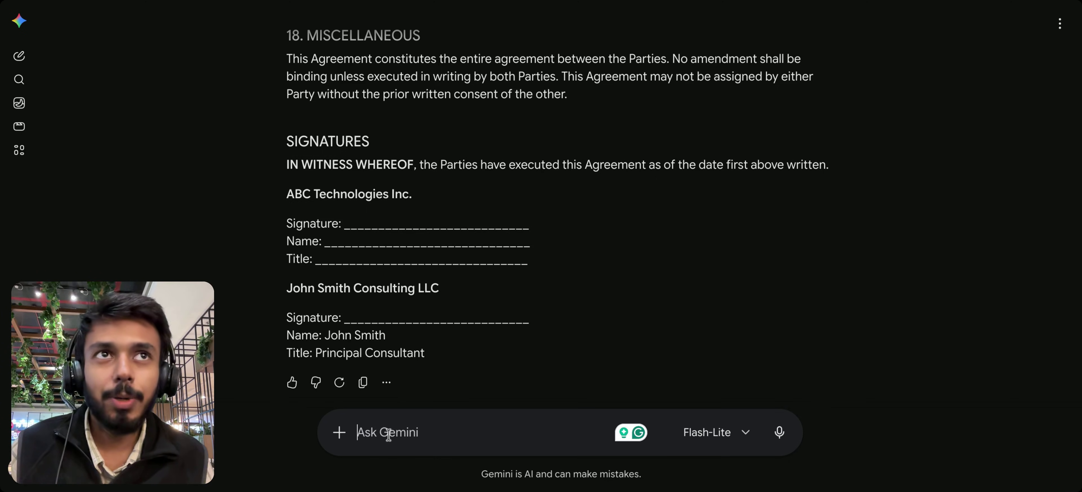
# Paste a follow-up prompt starting "Act as an experienced contract review lawyer" that asks for missing clauses, legal risks and unfair provisions.
pyautogui.hotkey('ctrl', 'v')
pyautogui.scroll(5, 496, 349)
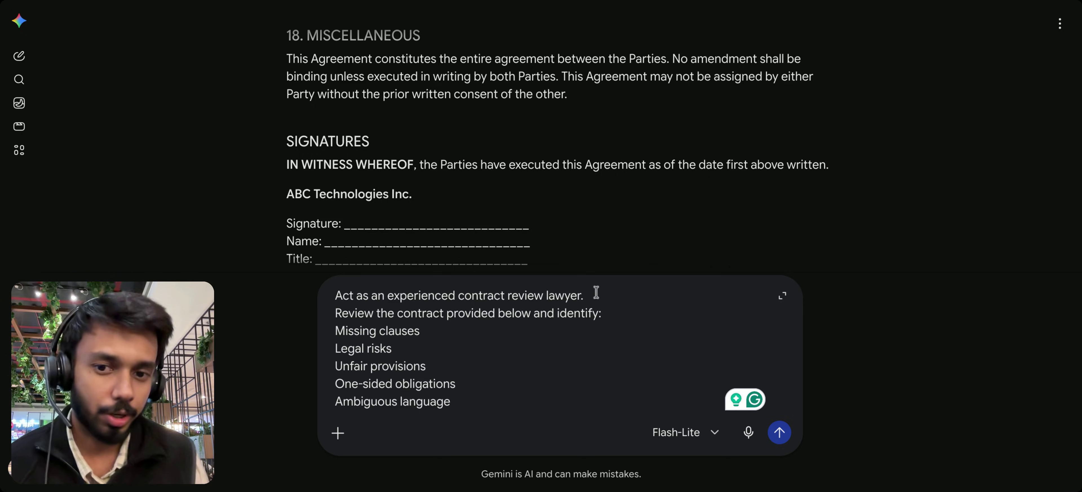
pyautogui.scroll(-3, 536, 212)
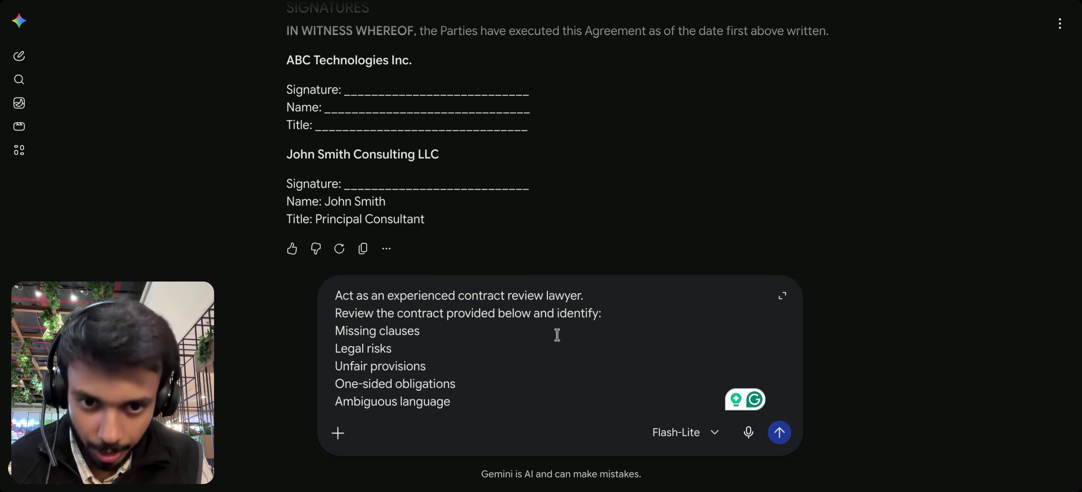
# Read the review prompt's list of issues to identify and the columns requested for its findings table.
pyautogui.scroll(-1, 377, 340)
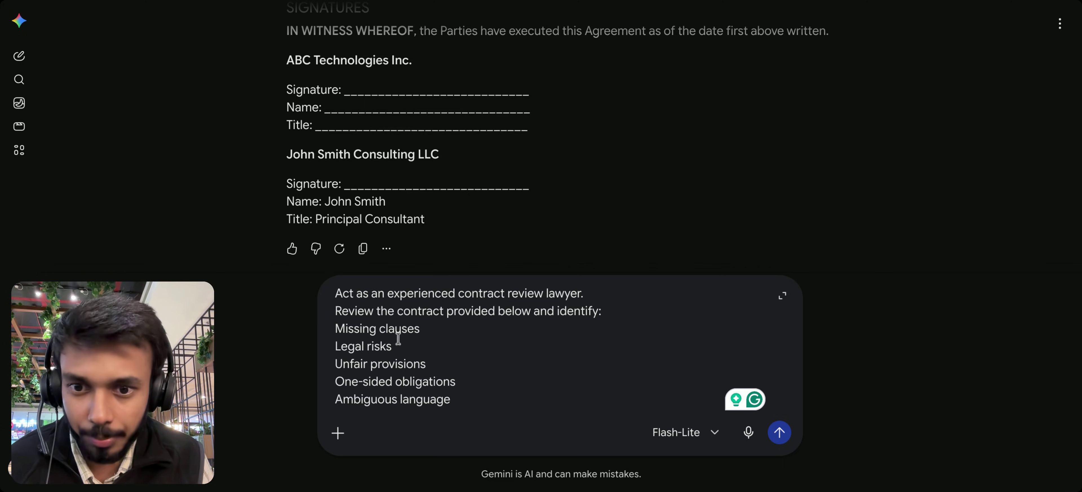
pyautogui.scroll(-1, 445, 332)
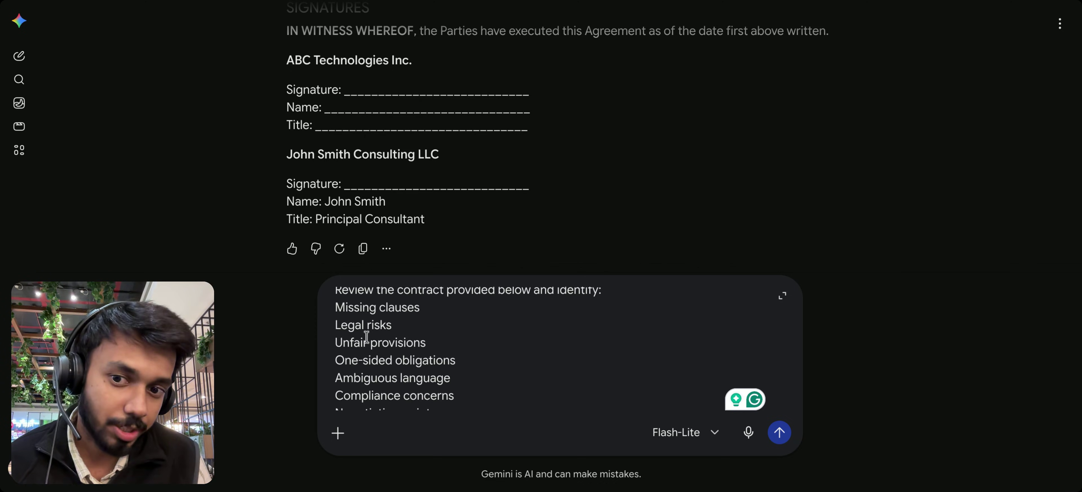
pyautogui.scroll(-1, 378, 338)
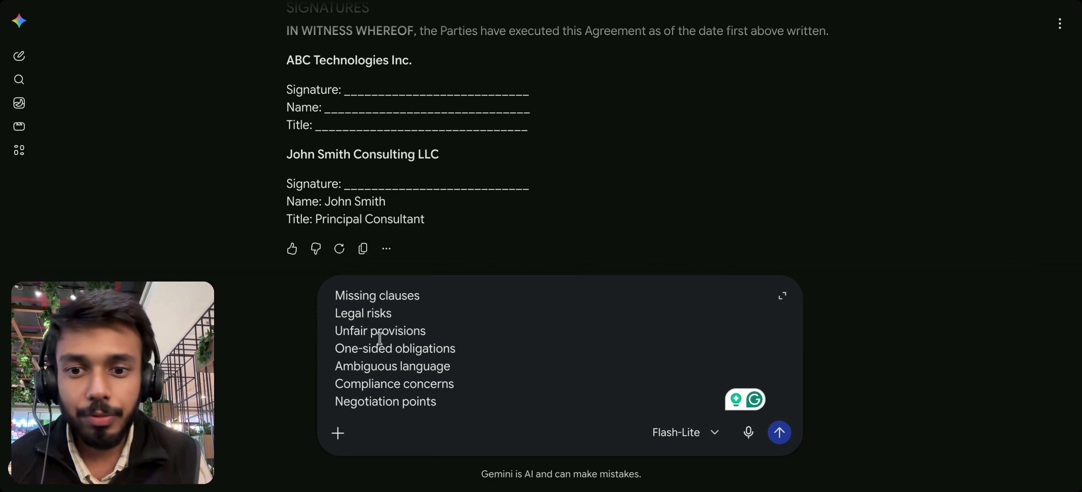
pyautogui.scroll(-1, 354, 348)
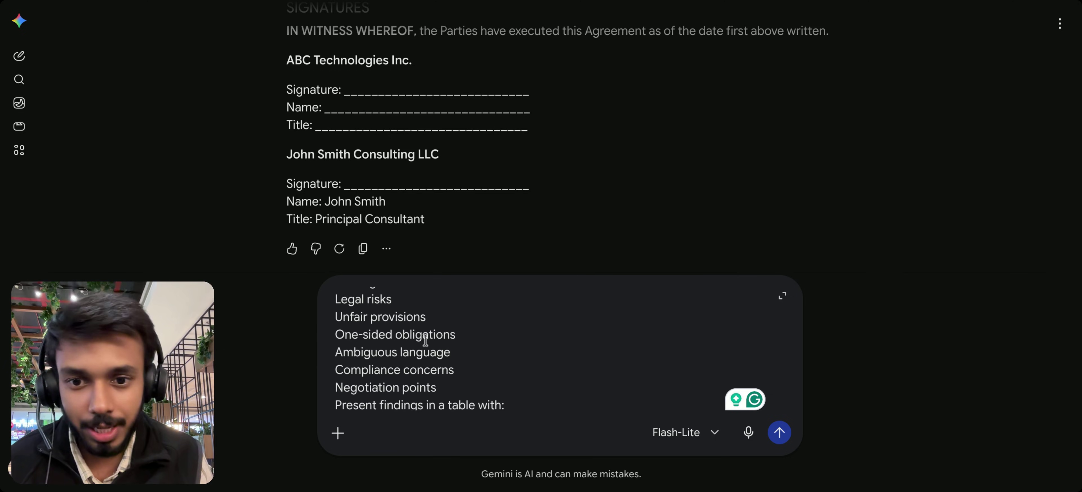
pyautogui.scroll(-1, 454, 334)
pyautogui.scroll(-5, 447, 346)
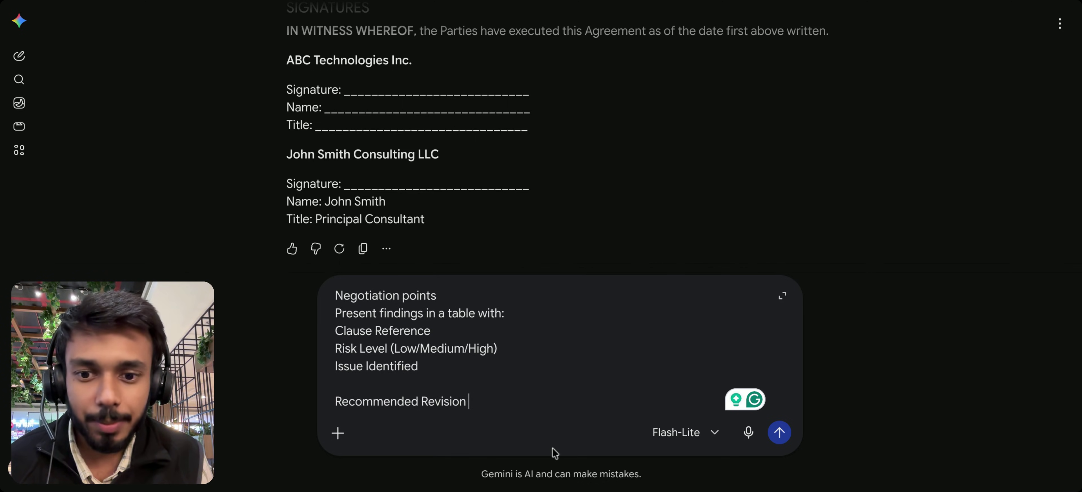
pyautogui.scroll(1, 451, 386)
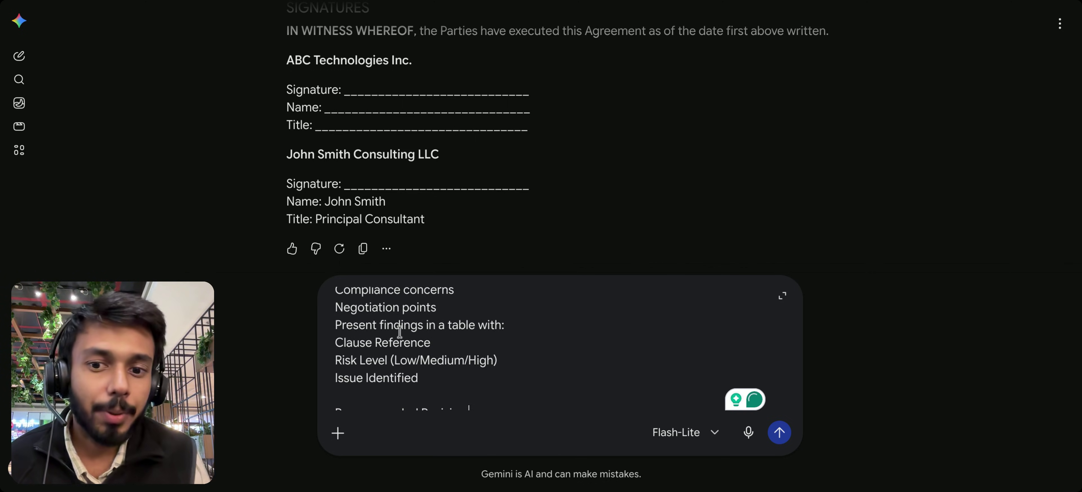
# Submit the contract review prompt so the draft agreement is assessed and the findings are tabulated.
pyautogui.scroll(-1, 536, 335)
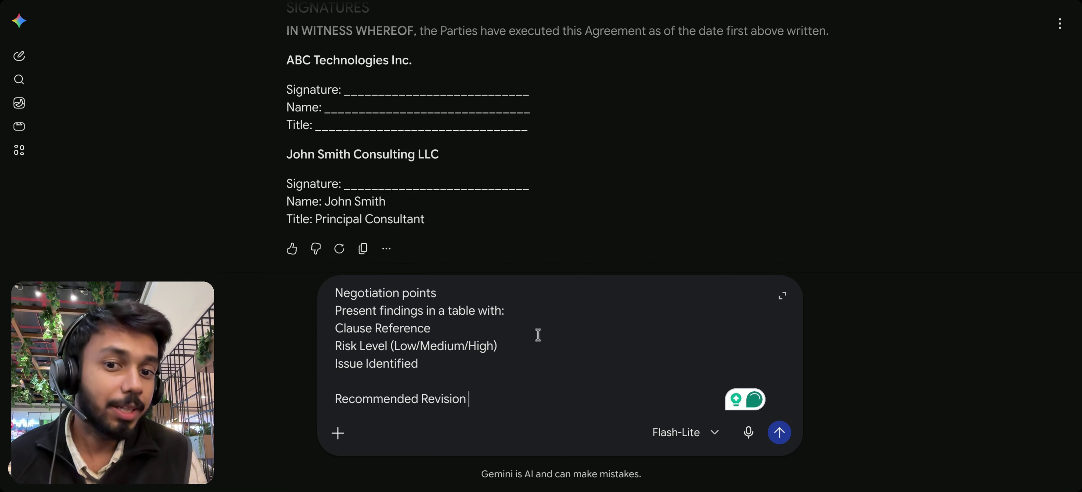
pyautogui.click(780, 432)
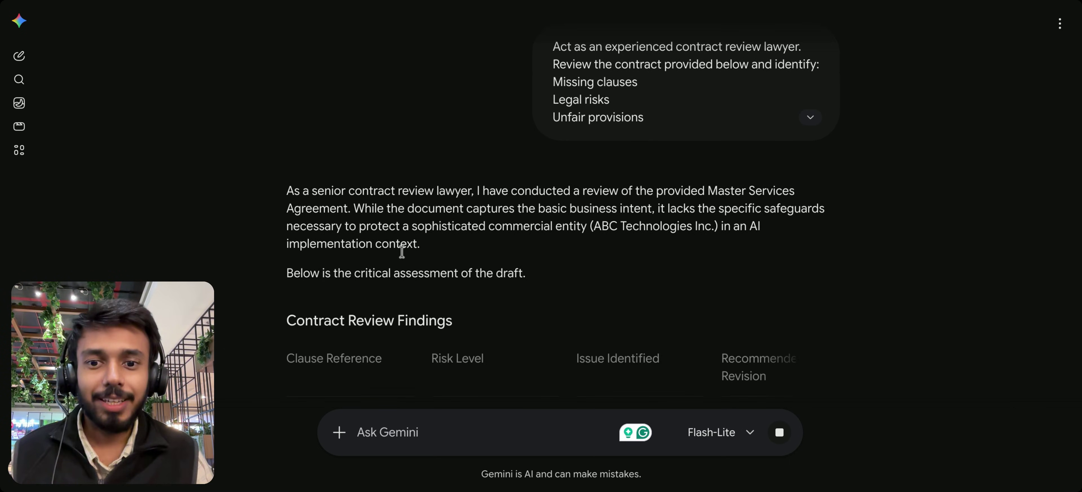
pyautogui.scroll(10, 459, 249)
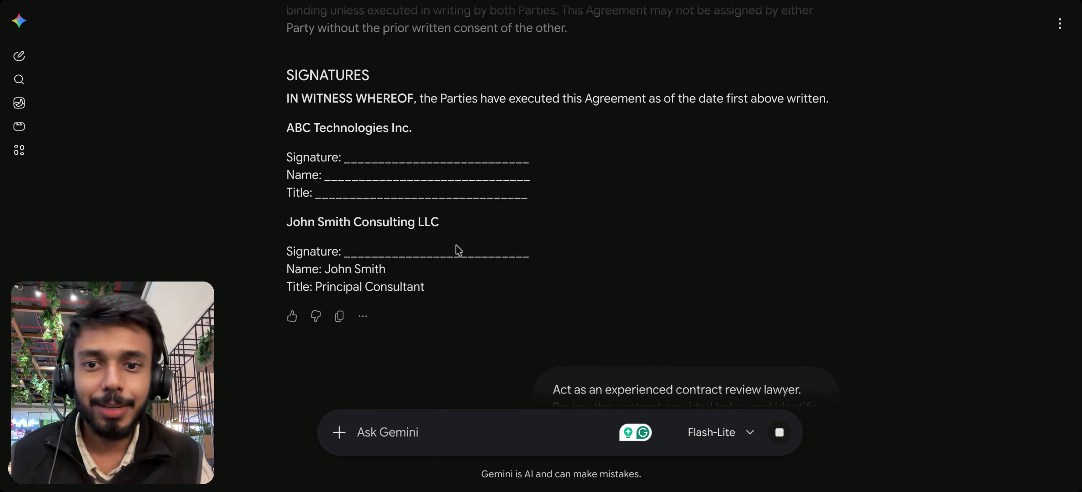
pyautogui.scroll(-10, 459, 249)
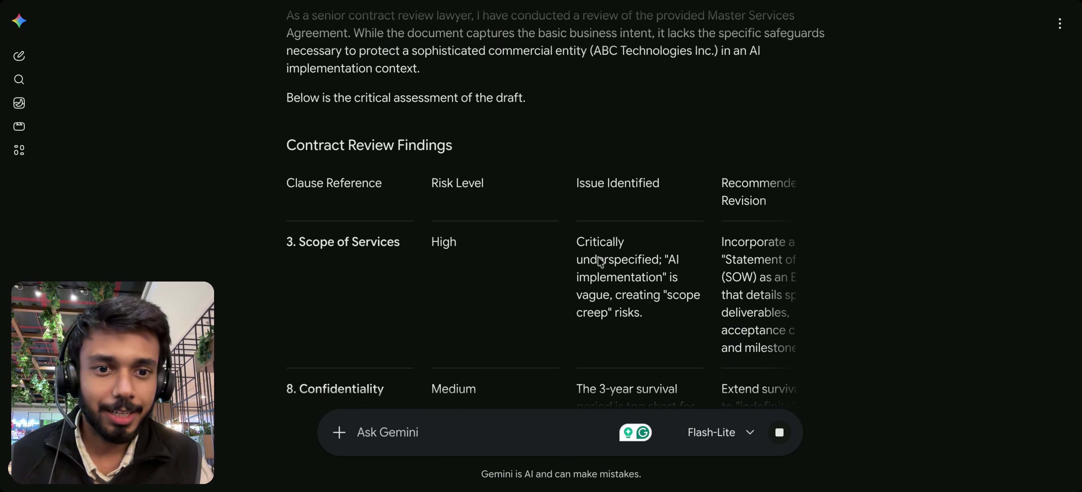
# Examine the Scope of Services row of the Contract Review Findings table across risk level, issue and recommended revision.
pyautogui.hscroll(3, 735, 266)
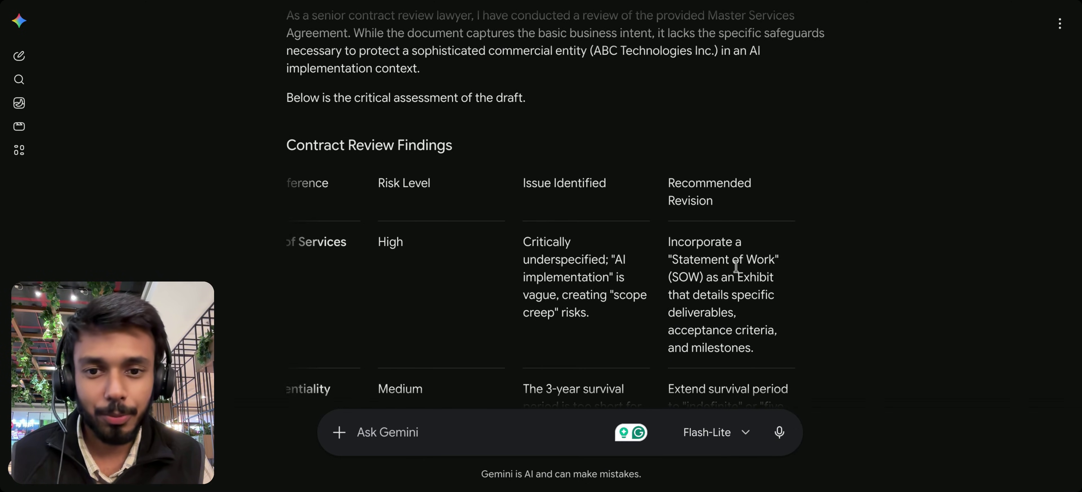
pyautogui.hscroll(-3, 427, 268)
pyautogui.scroll(-3, 345, 224)
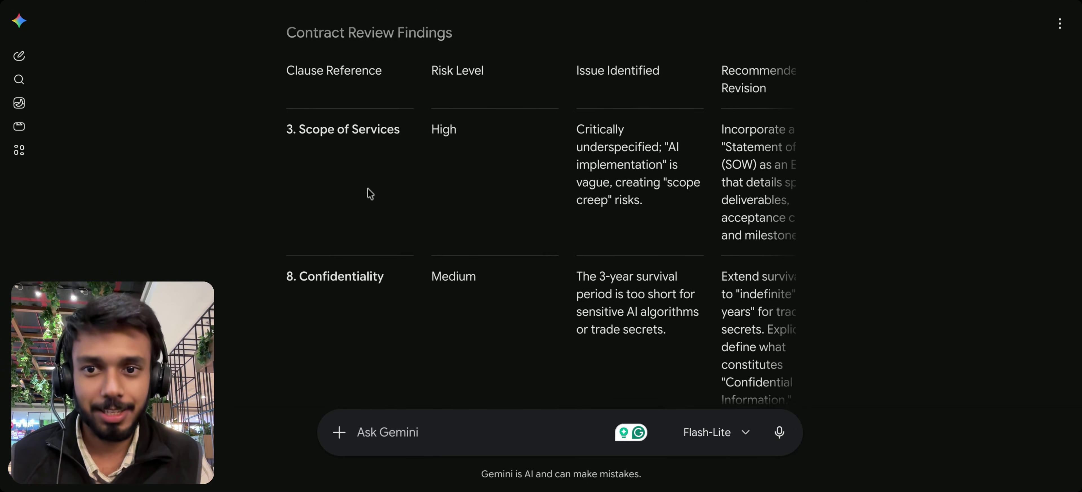
pyautogui.scroll(1, 357, 101)
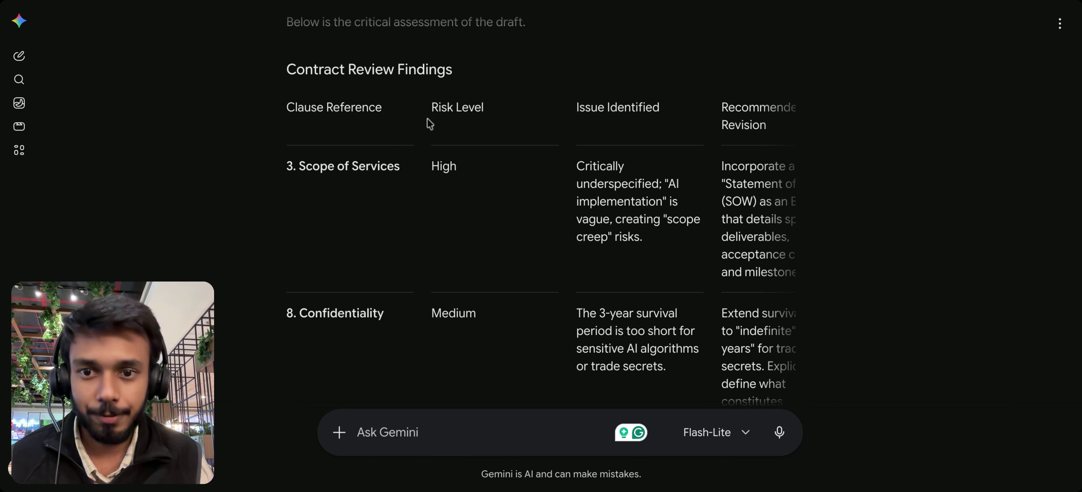
pyautogui.moveTo(398, 167); pyautogui.dragTo(239, 169)
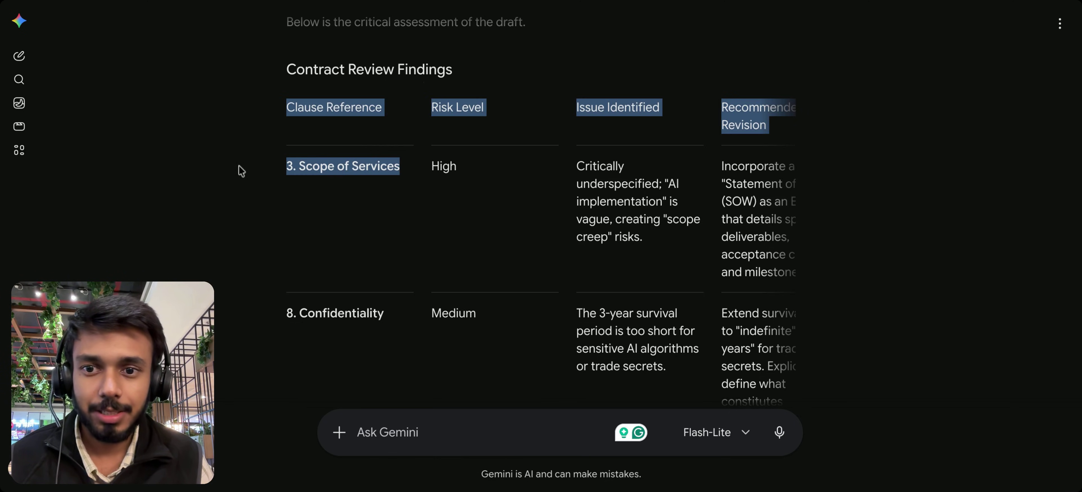
pyautogui.click(356, 230)
pyautogui.moveTo(465, 181); pyautogui.dragTo(419, 178)
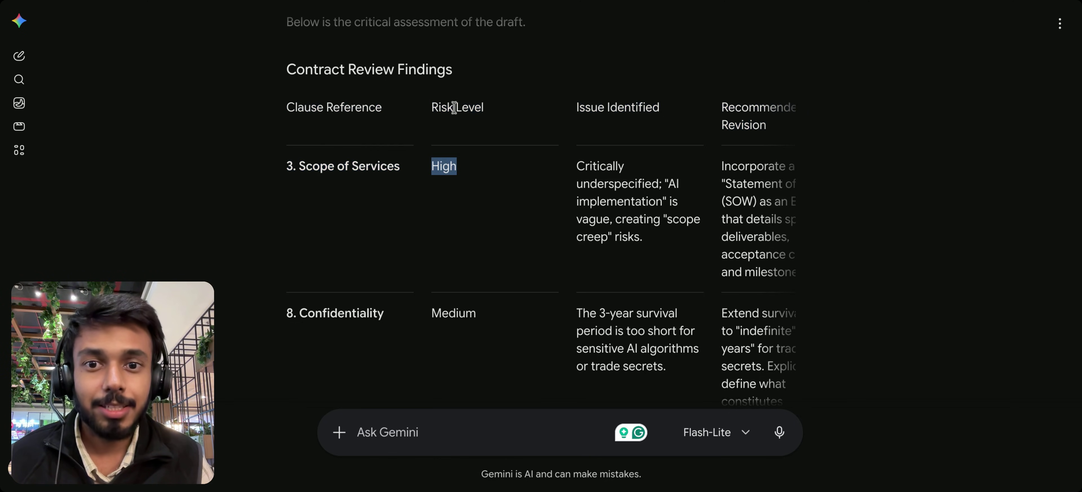
pyautogui.hscroll(3, 481, 243)
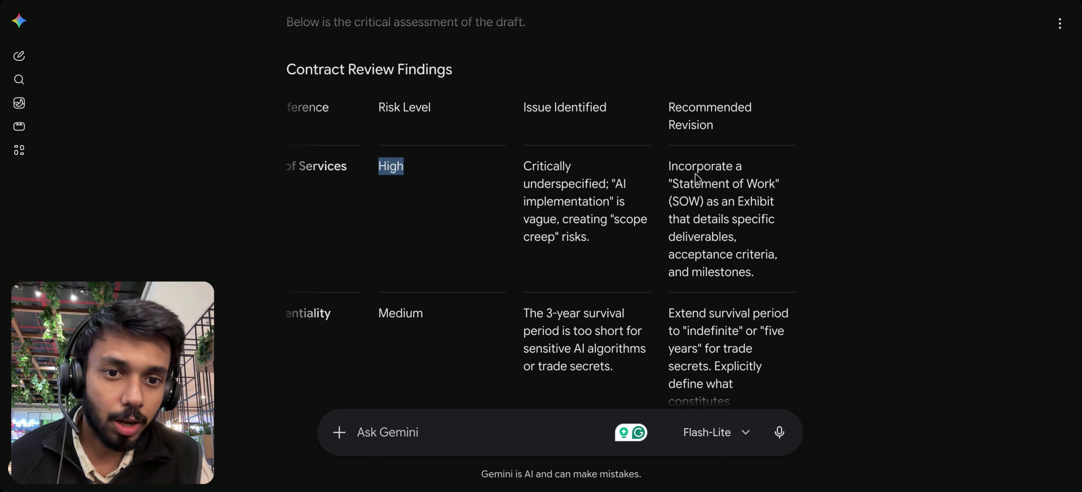
# Review the remaining findings rows from Confidentiality through Limitation of Liability and the Missing Clause entries.
pyautogui.scroll(-4, 563, 239)
pyautogui.hscroll(-3, 428, 300)
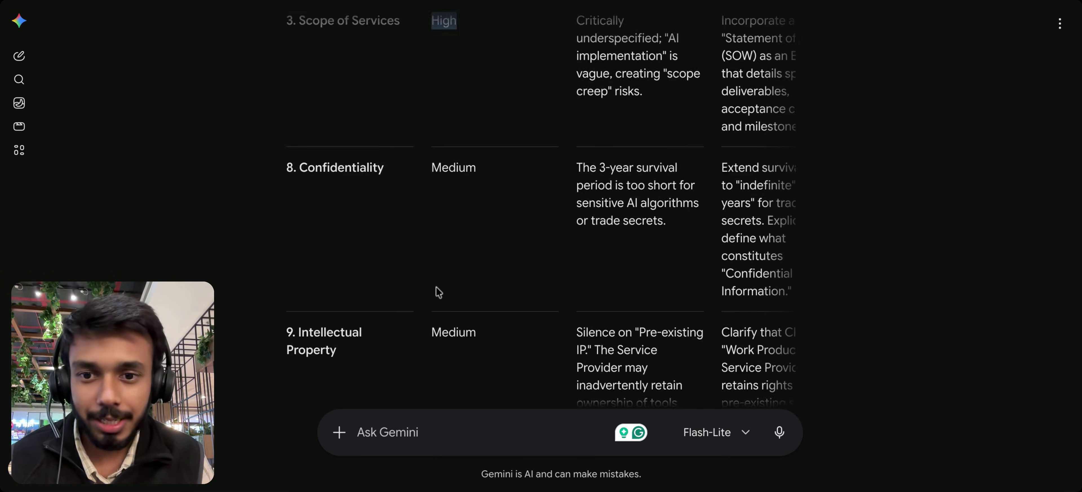
pyautogui.scroll(-5, 439, 292)
pyautogui.scroll(-2, 439, 290)
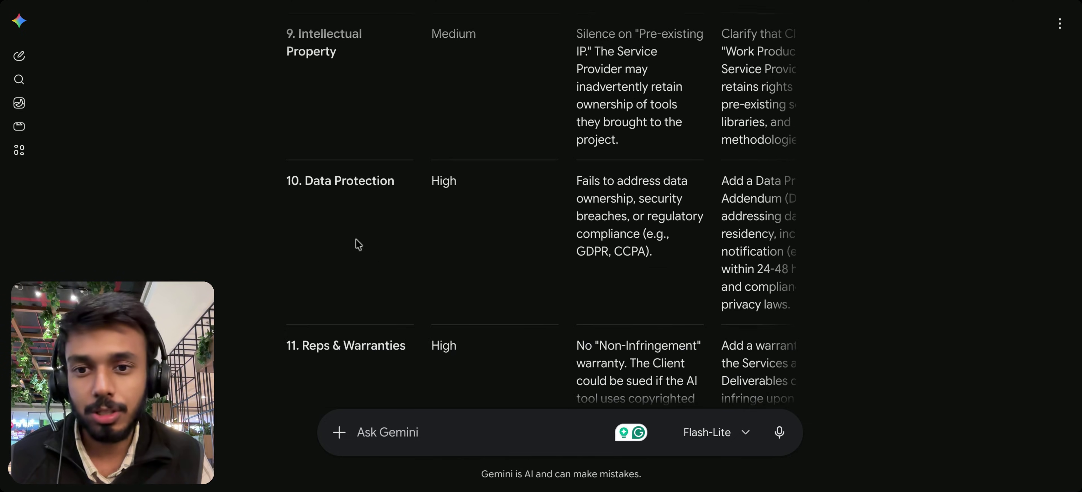
pyautogui.scroll(-2, 340, 197)
pyautogui.scroll(-3, 389, 234)
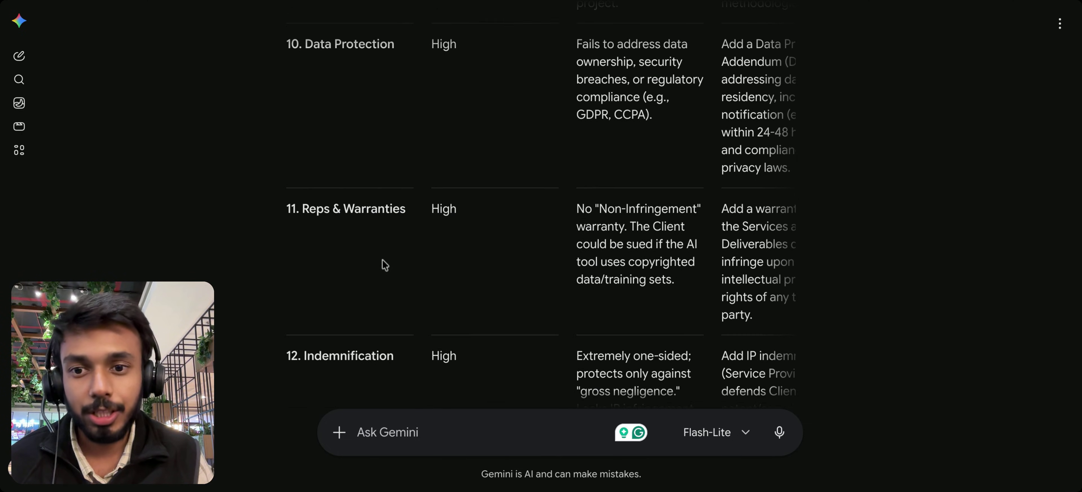
pyautogui.scroll(-5, 391, 297)
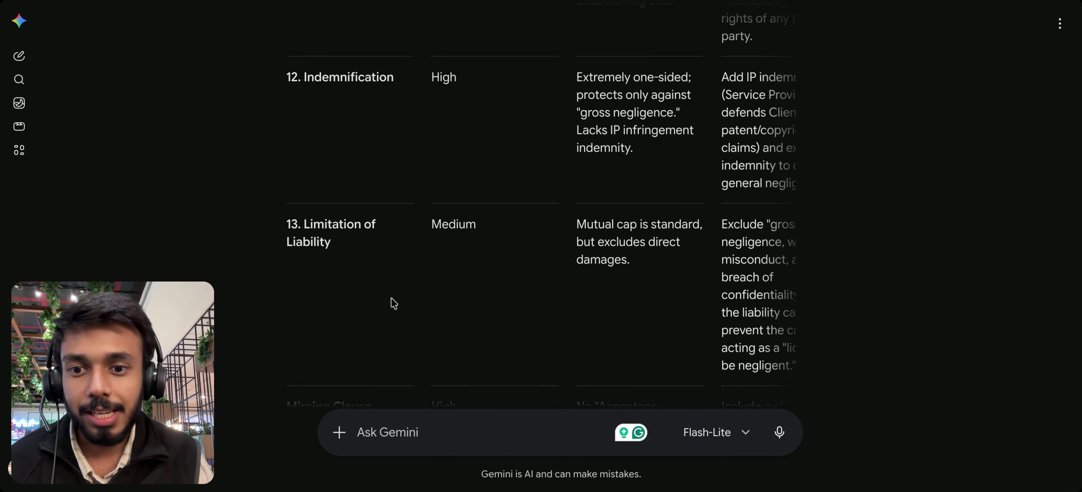
pyautogui.scroll(-3, 369, 235)
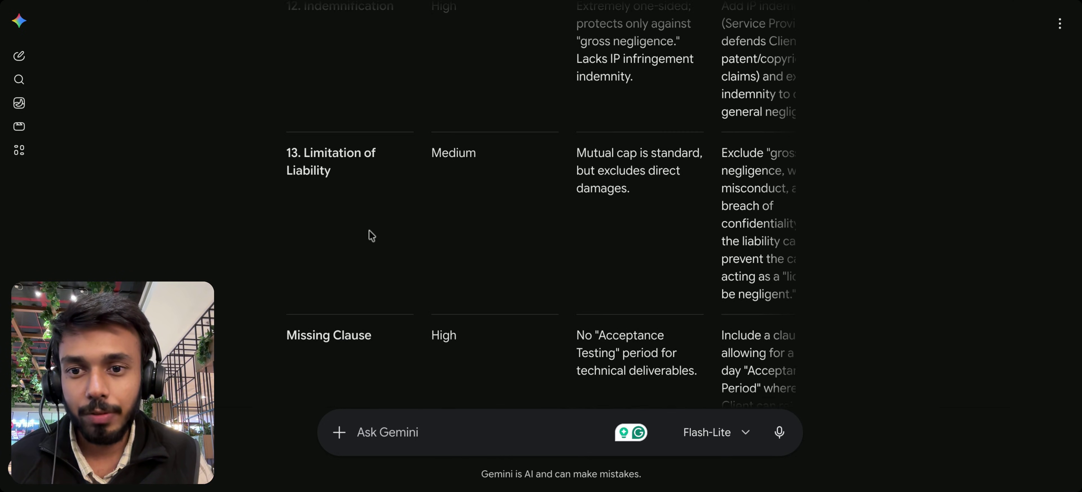
pyautogui.scroll(-2, 369, 278)
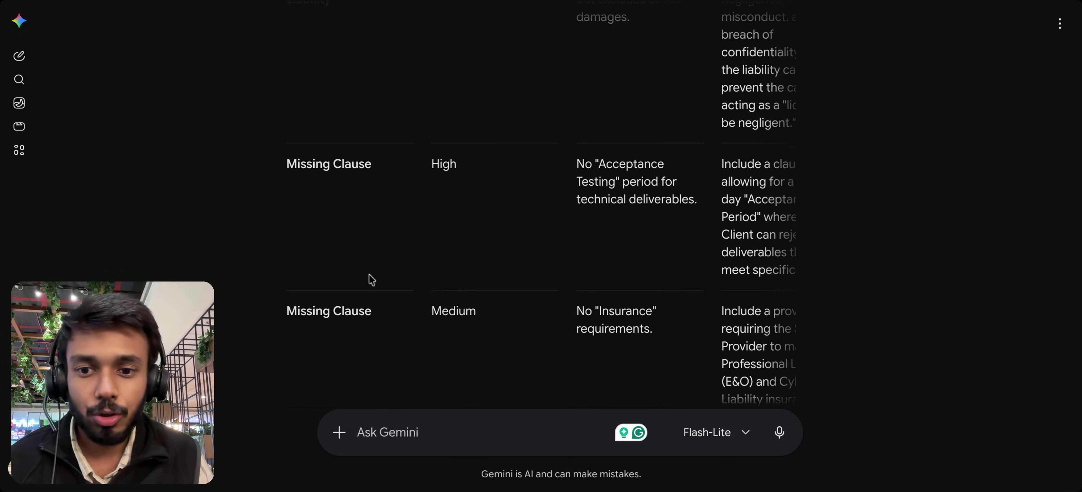
pyautogui.scroll(-2, 371, 277)
pyautogui.hscroll(3, 564, 249)
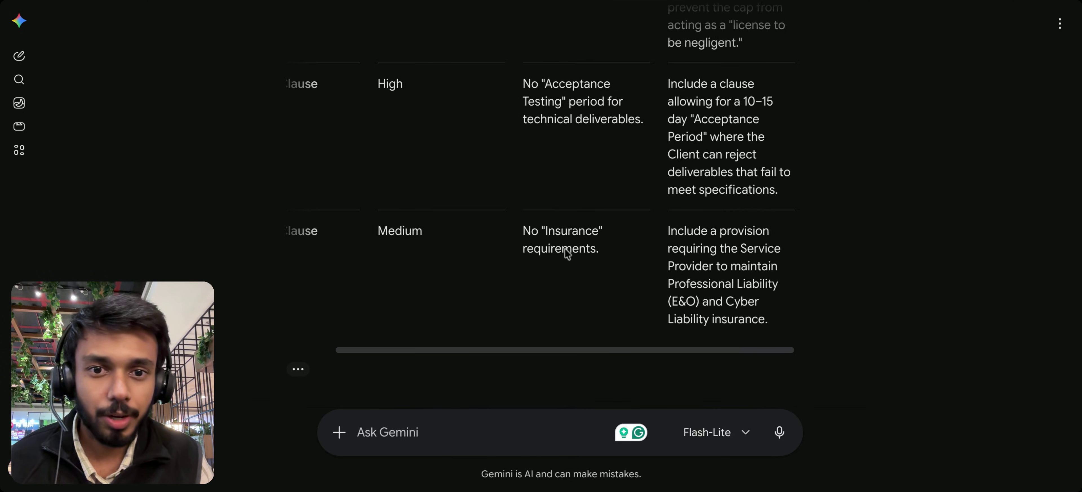
# Go through the findings table again from its first row, comparing the Issue Identified and Recommended Revision columns.
pyautogui.scroll(2, 565, 251)
pyautogui.scroll(5, 554, 294)
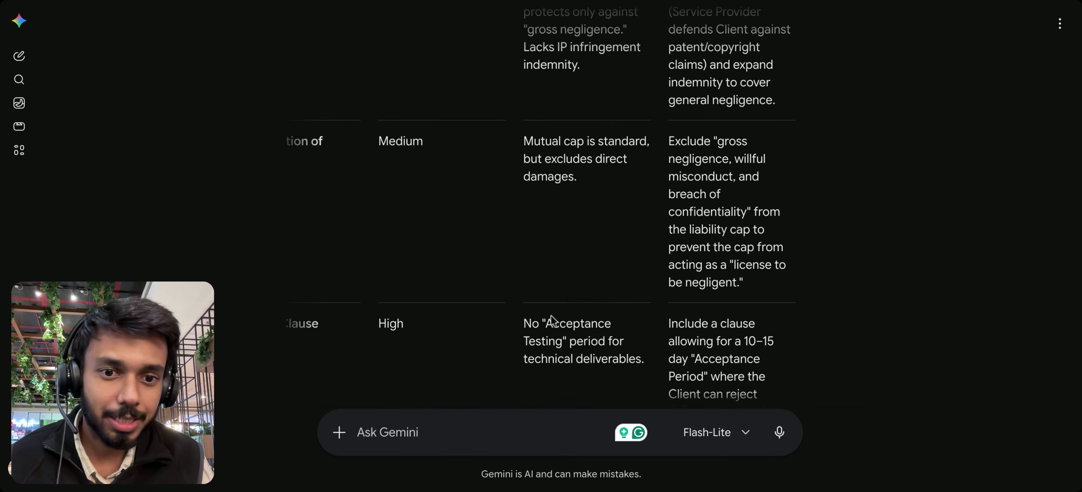
pyautogui.scroll(15, 674, 158)
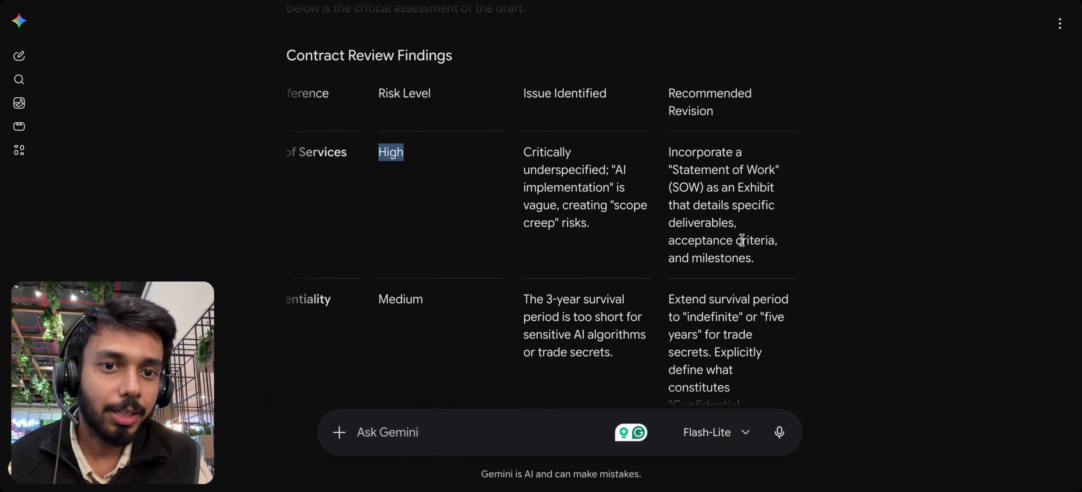
pyautogui.scroll(-2, 726, 243)
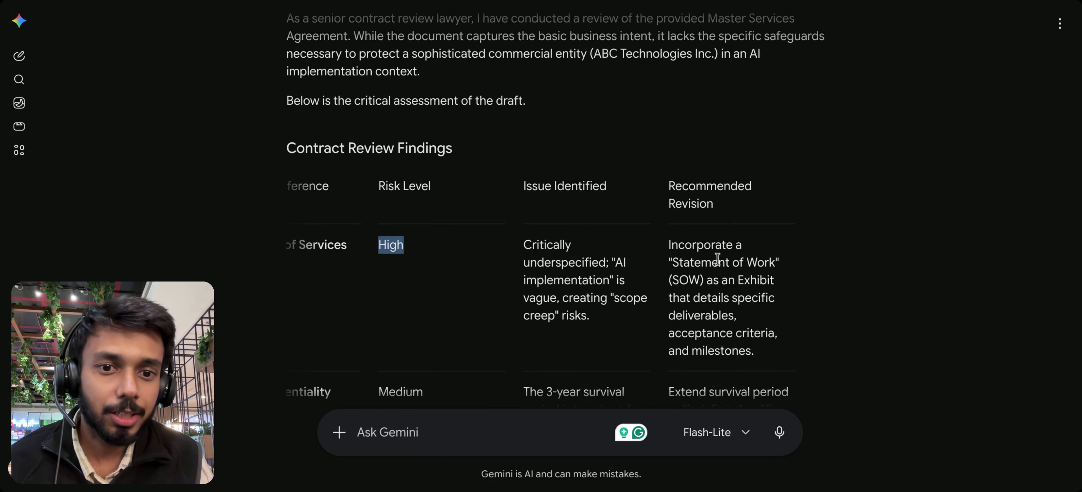
pyautogui.scroll(-2, 709, 217)
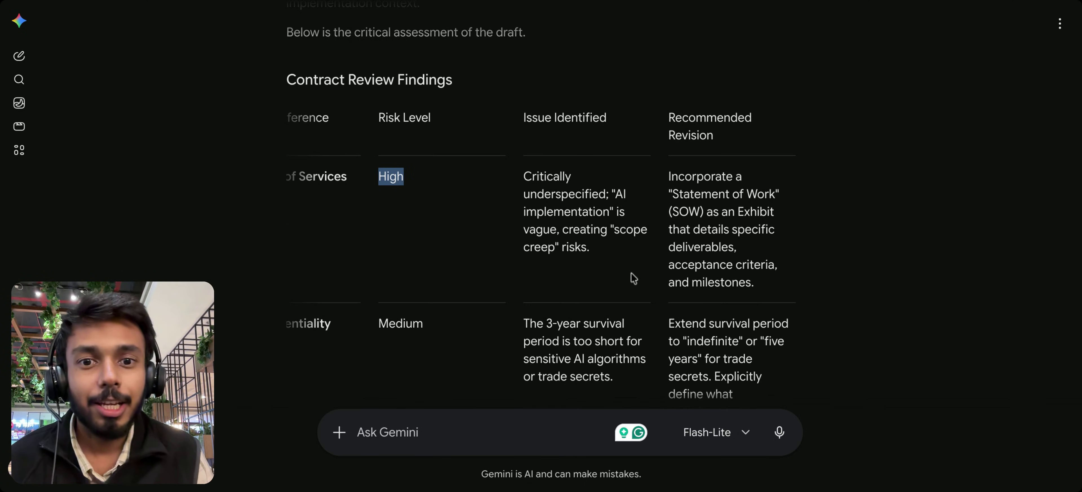
pyautogui.scroll(-9, 634, 278)
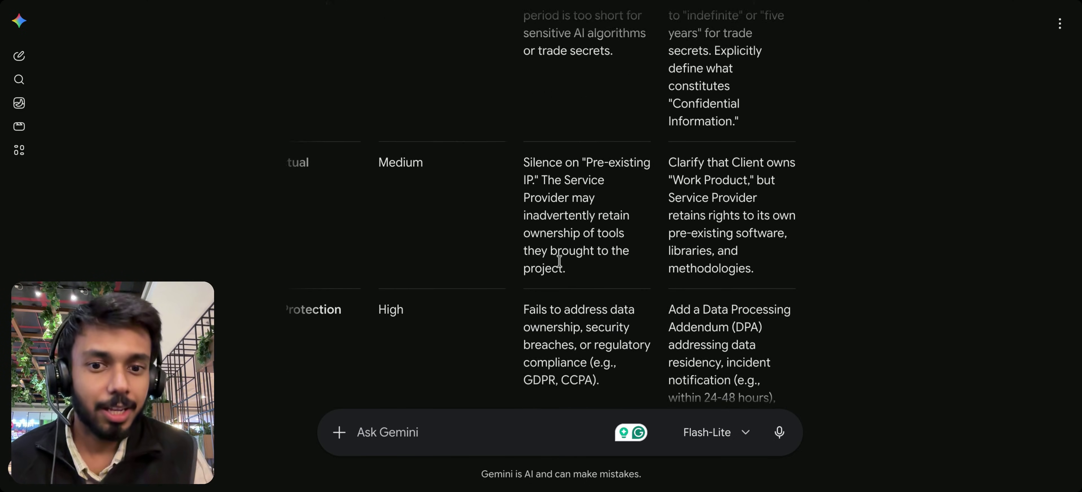
pyautogui.scroll(-10, 559, 261)
pyautogui.scroll(-3, 586, 259)
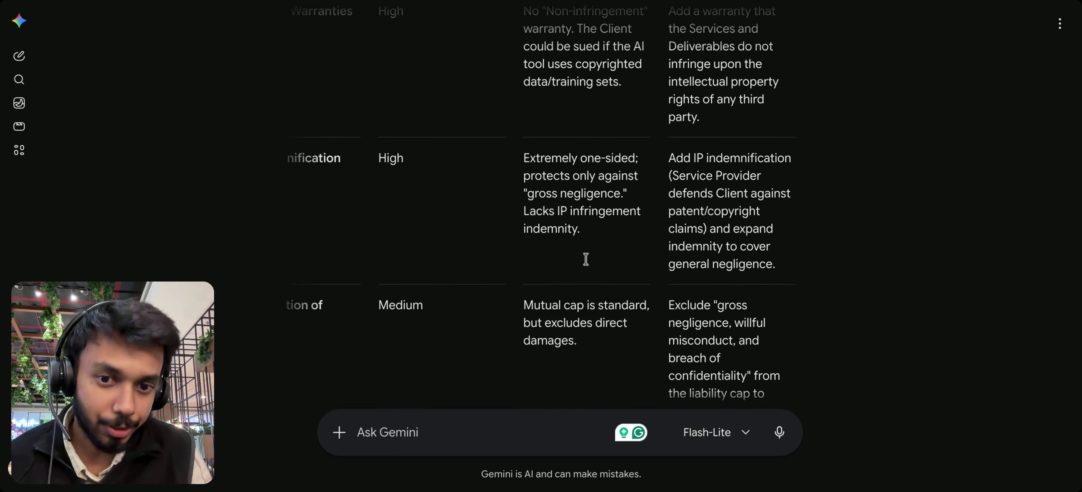
pyautogui.scroll(-3, 585, 260)
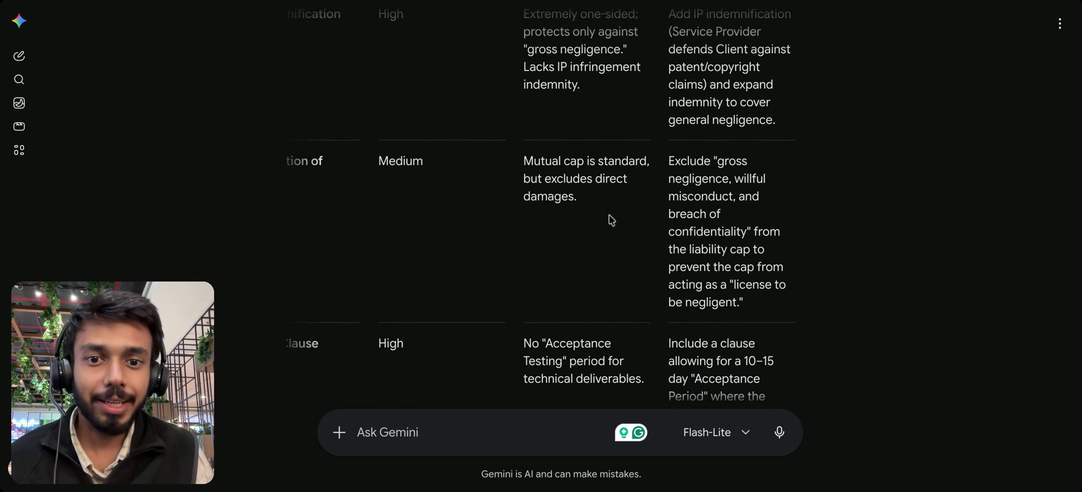
pyautogui.scroll(-2, 608, 218)
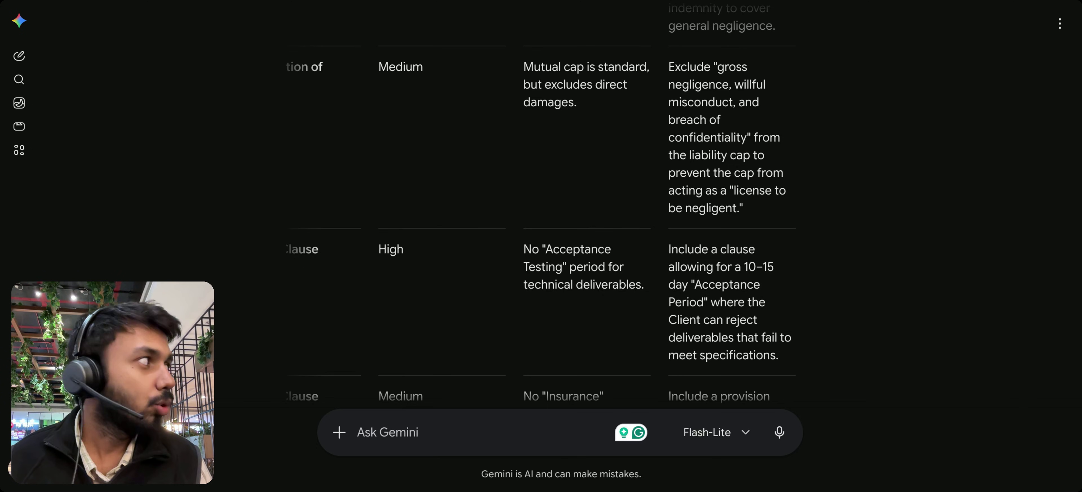
# Skim the Key Negotiation Points for the Client and the closing Lawyer's Note below the findings table.
pyautogui.scroll(-7, 611, 204)
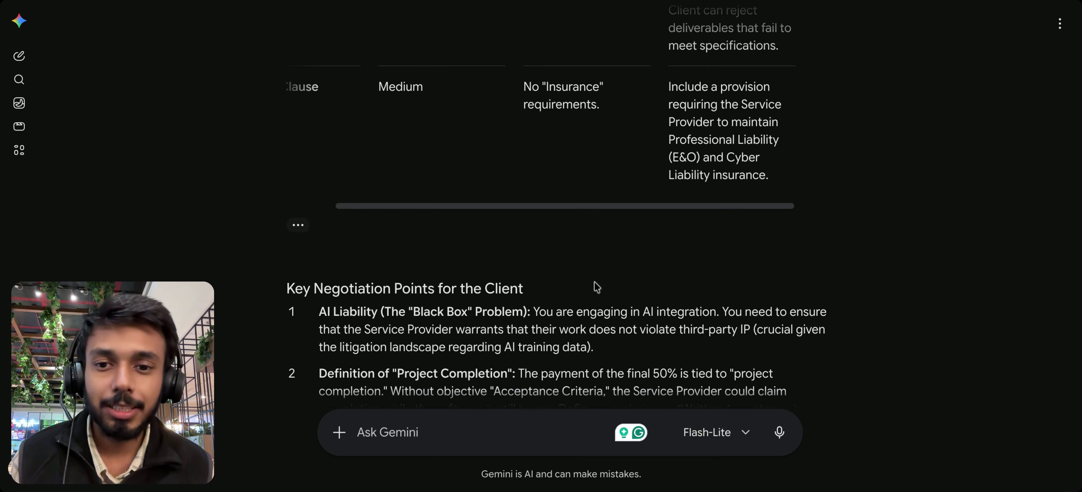
pyautogui.scroll(-4, 581, 225)
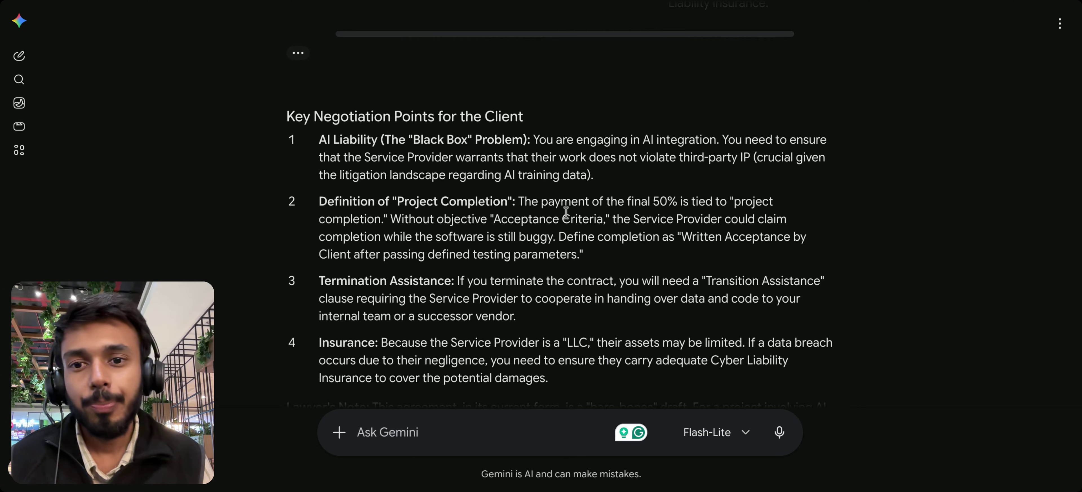
pyautogui.scroll(-3, 519, 109)
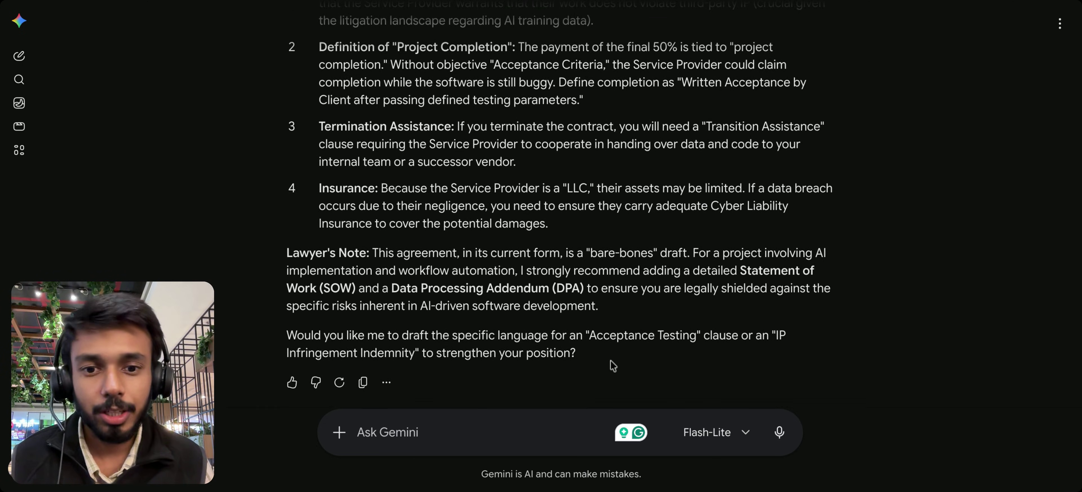
pyautogui.scroll(3, 471, 104)
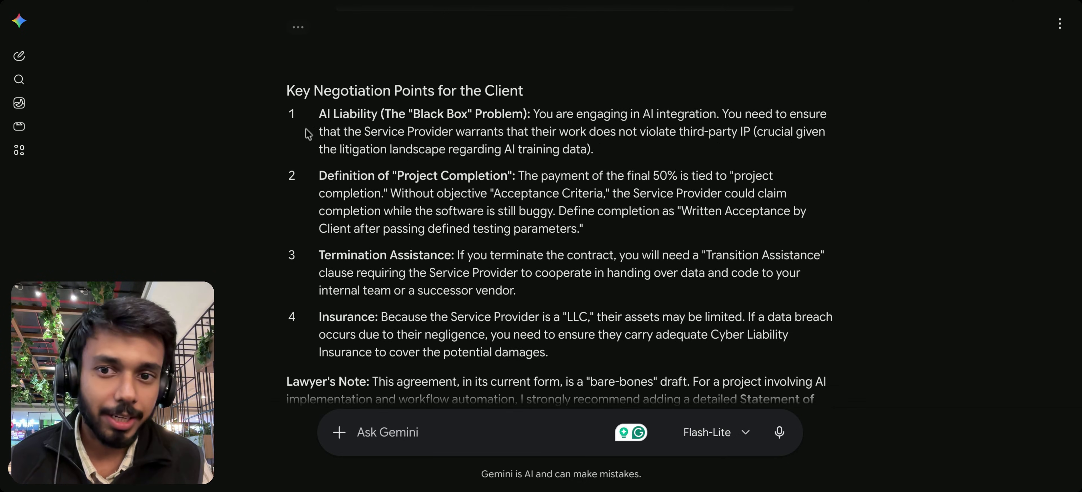
# Read the four negotiation points, highlighting the headings for AI Liability, Definition of "Project Completion", Termination Assistance and Insurance.
pyautogui.moveTo(319, 115); pyautogui.dragTo(509, 116)
pyautogui.moveTo(318, 178); pyautogui.dragTo(510, 178)
pyautogui.click(343, 251)
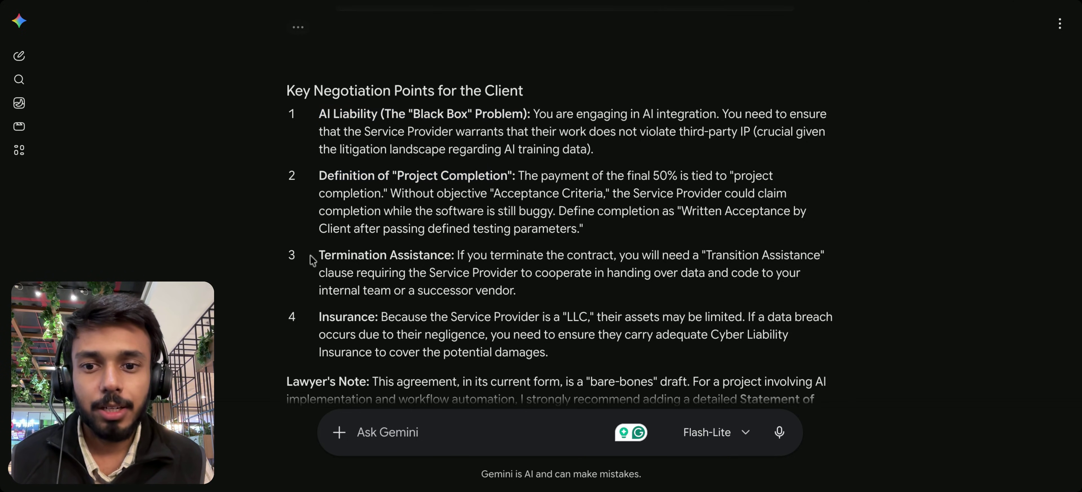
pyautogui.moveTo(315, 256); pyautogui.dragTo(453, 255)
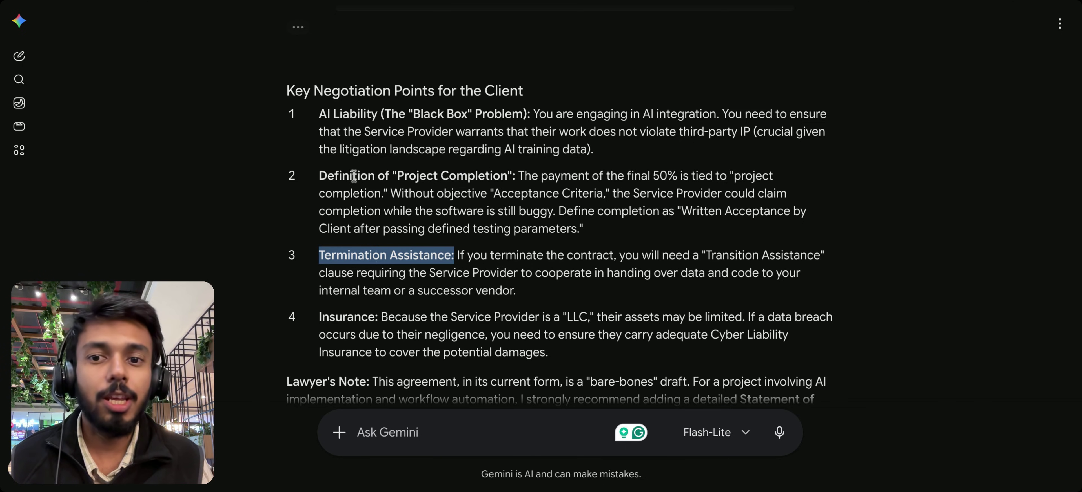
pyautogui.moveTo(311, 178); pyautogui.dragTo(507, 179)
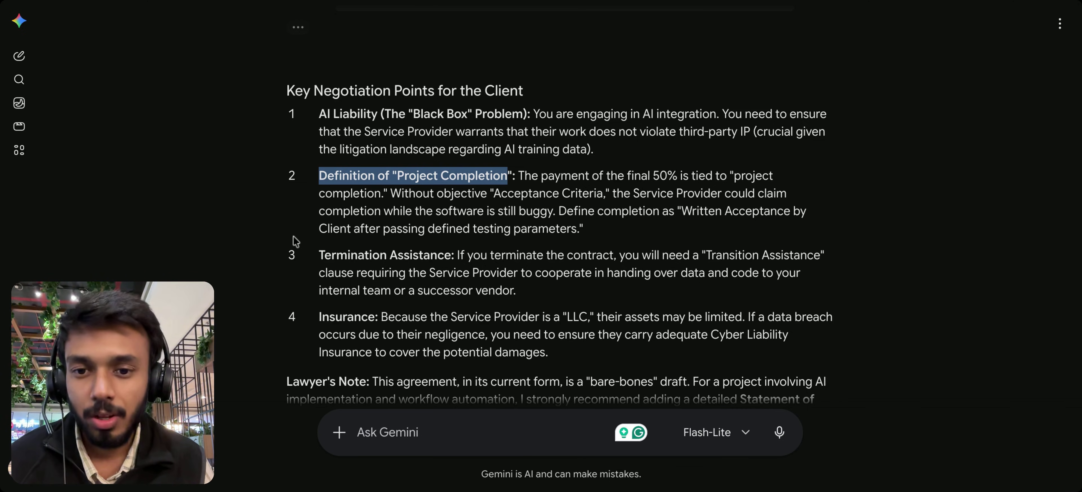
pyautogui.click(312, 255)
pyautogui.moveTo(312, 255); pyautogui.dragTo(451, 255)
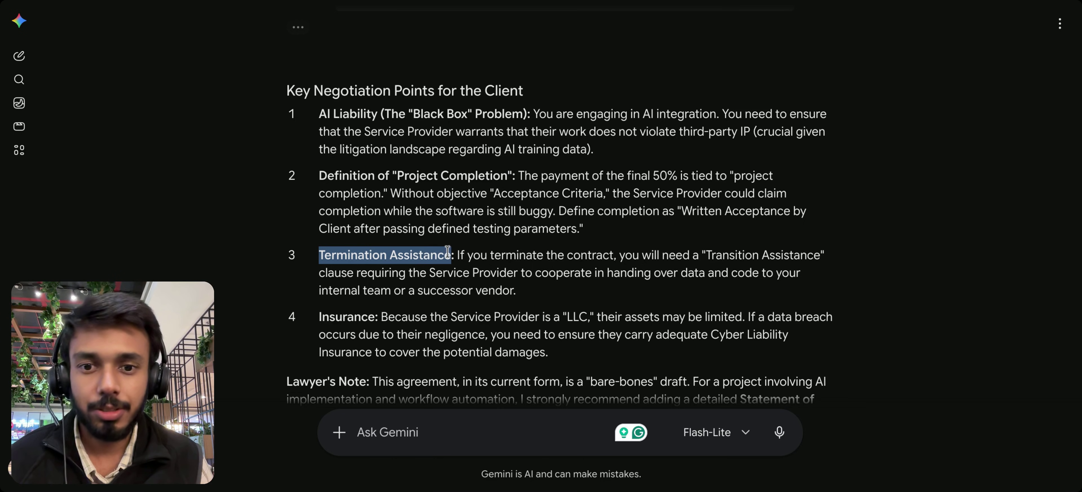
pyautogui.scroll(-3, 403, 273)
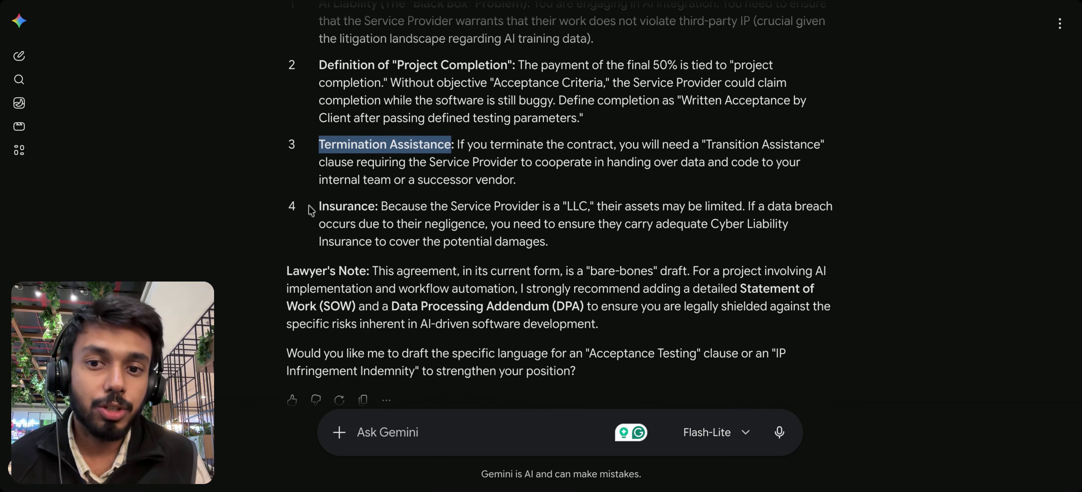
pyautogui.moveTo(319, 208); pyautogui.dragTo(378, 210)
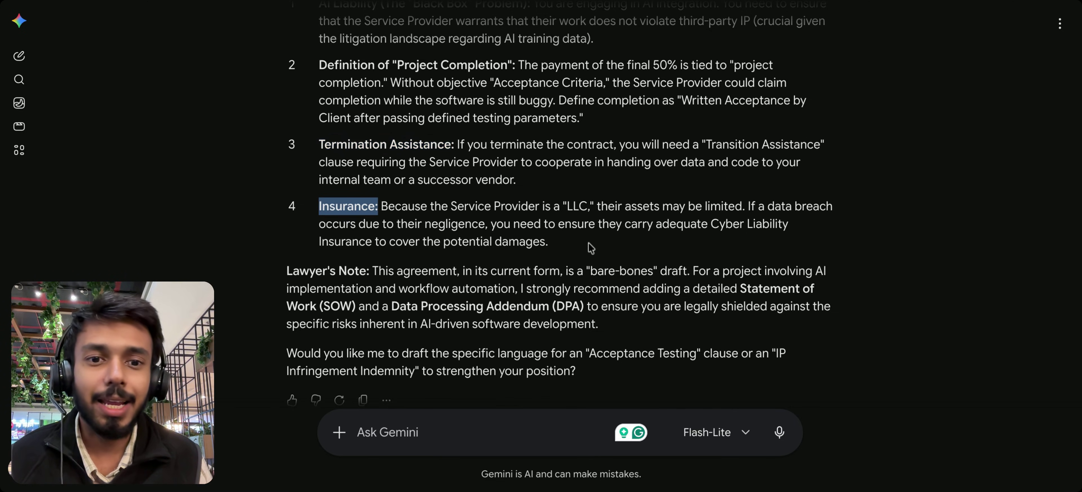
# Read the Lawyer's Note with its heading highlighted, and glance back over the Key Negotiation Points for the Client.
pyautogui.click(328, 207)
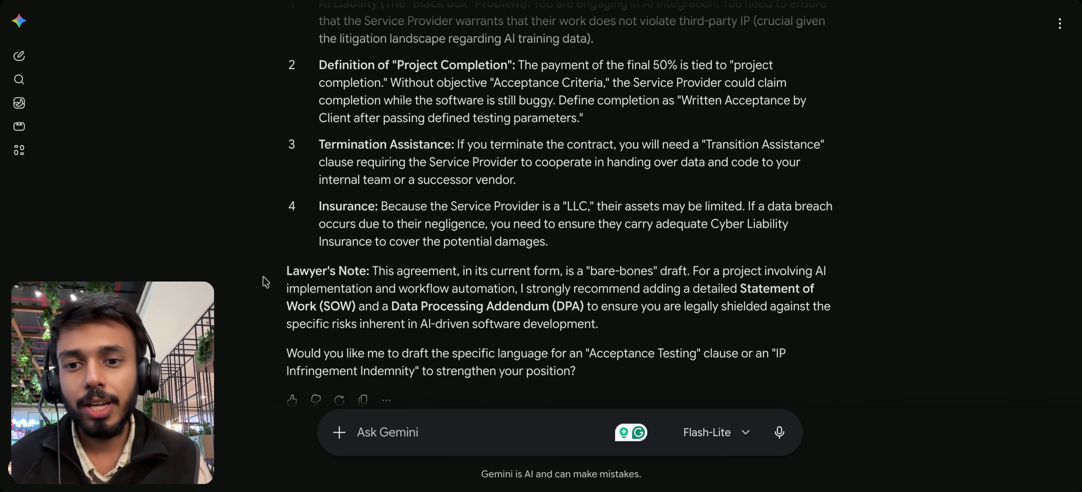
pyautogui.moveTo(264, 278); pyautogui.dragTo(369, 272)
pyautogui.scroll(-1, 367, 274)
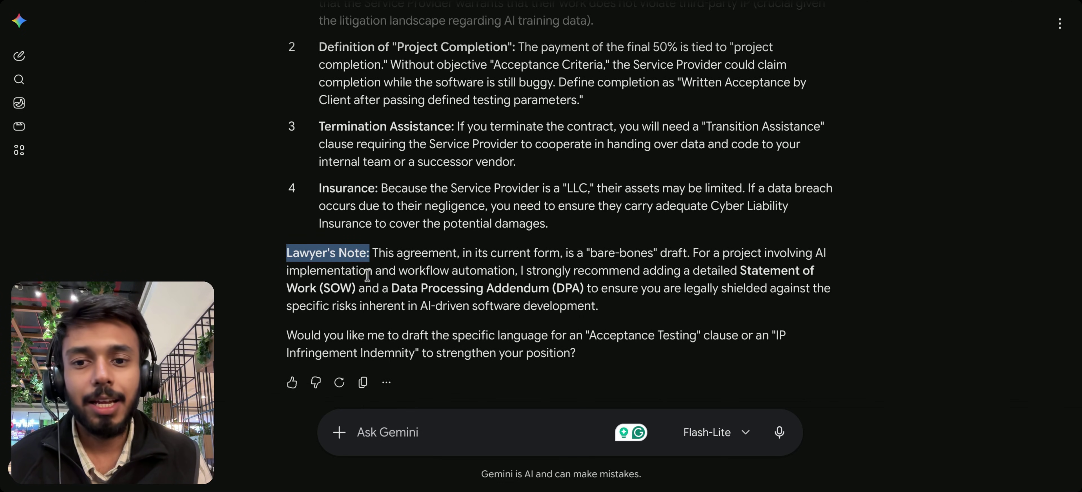
pyautogui.click(497, 280)
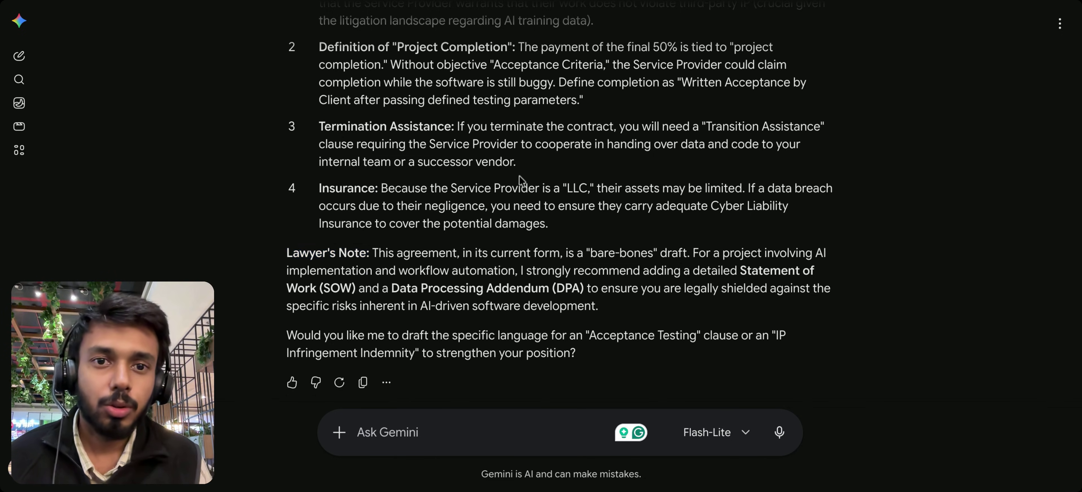
pyautogui.scroll(2, 520, 177)
pyautogui.scroll(1, 519, 168)
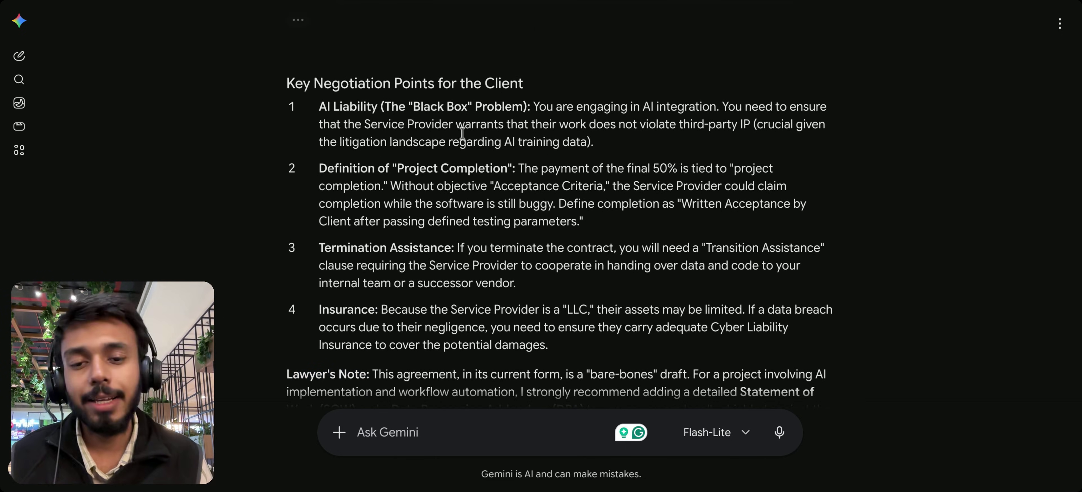
pyautogui.scroll(-3, 462, 134)
pyautogui.scroll(1, 462, 134)
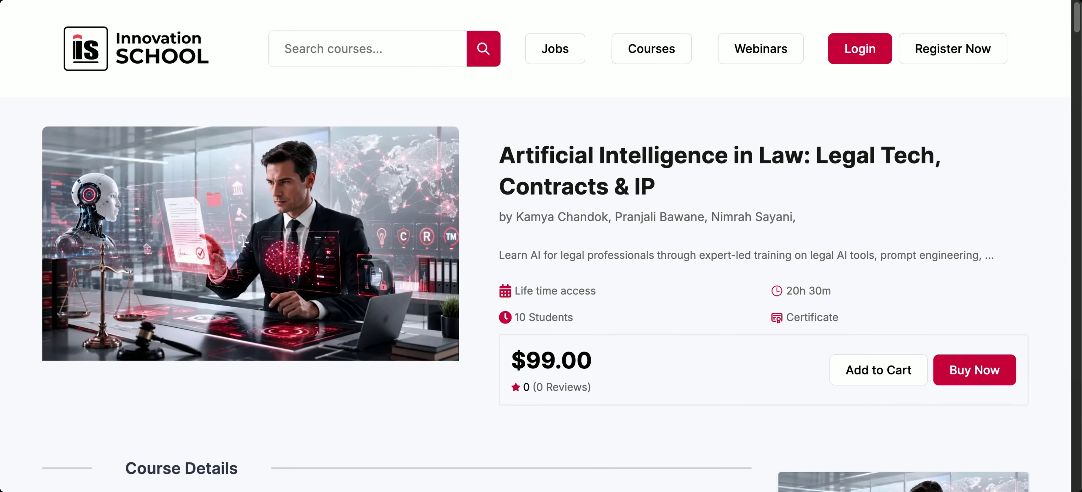
# On the Innovation School page for Artificial Intelligence in Law, read the Course Details features, highlighting "No Fixed Schedule or Time Pressure".
pyautogui.scroll(-9, 584, 260)
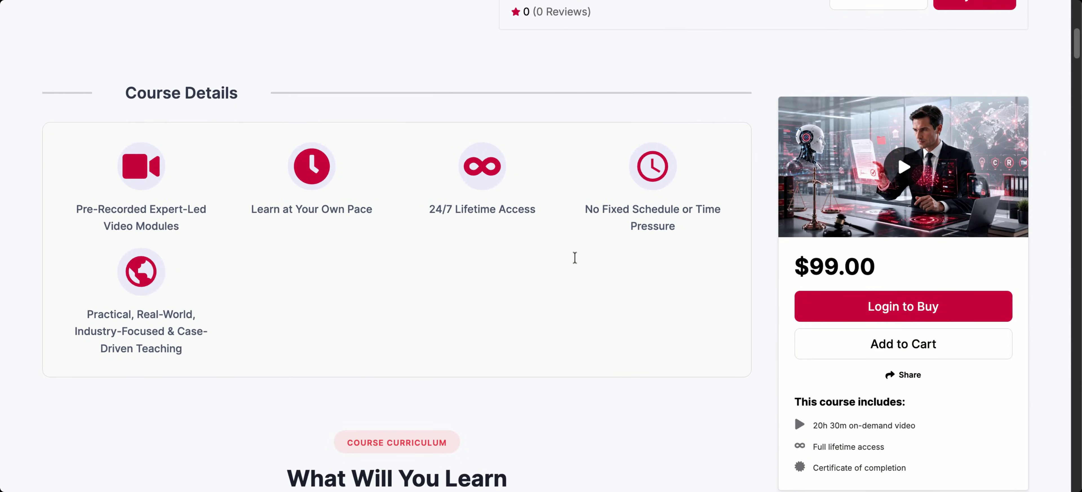
pyautogui.moveTo(74, 208); pyautogui.dragTo(379, 210)
pyautogui.click(238, 251)
pyautogui.click(377, 252)
pyautogui.moveTo(693, 225); pyautogui.dragTo(586, 234)
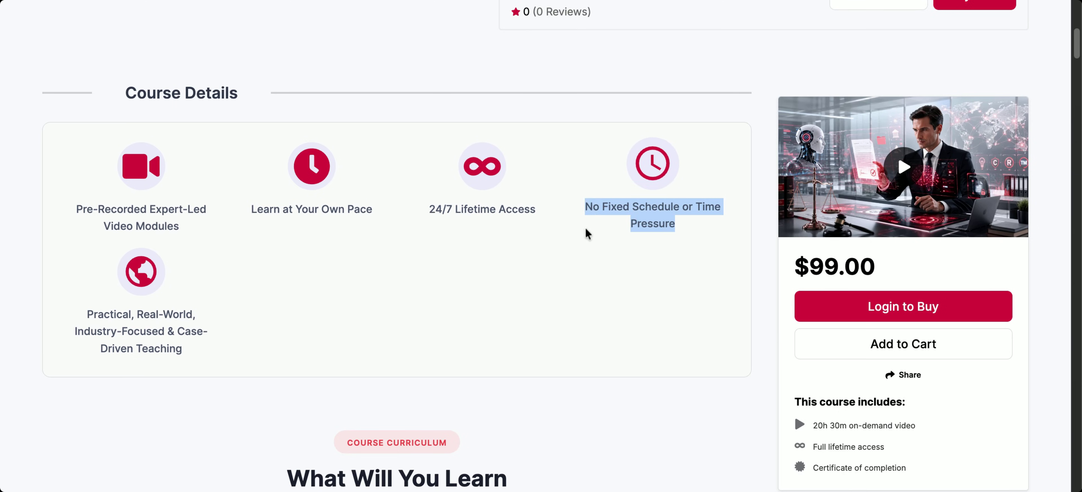
pyautogui.click(587, 236)
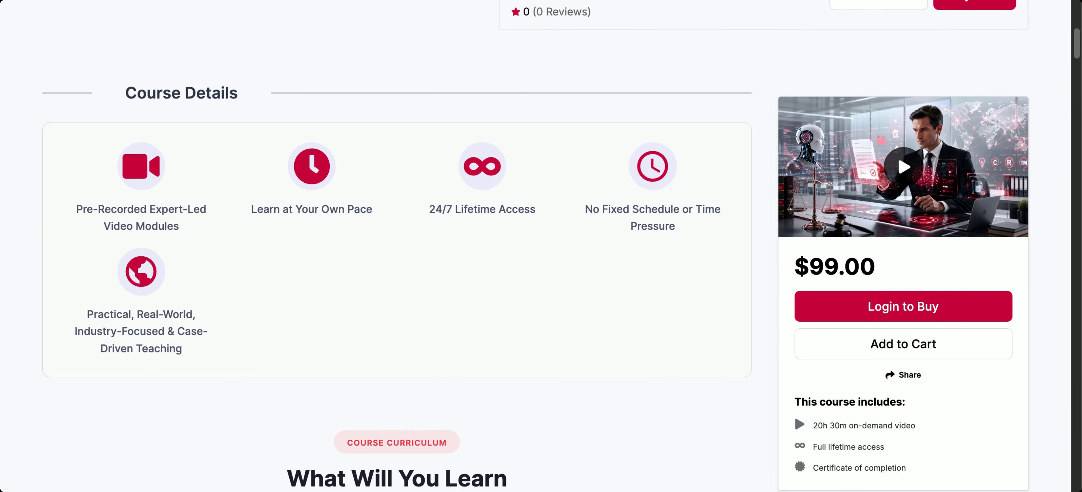
# Collapse the Introduction of Artificial Intelligence and Intellectual Property module in the course curriculum.
pyautogui.scroll(-3, 367, 259)
pyautogui.scroll(-6, 518, 280)
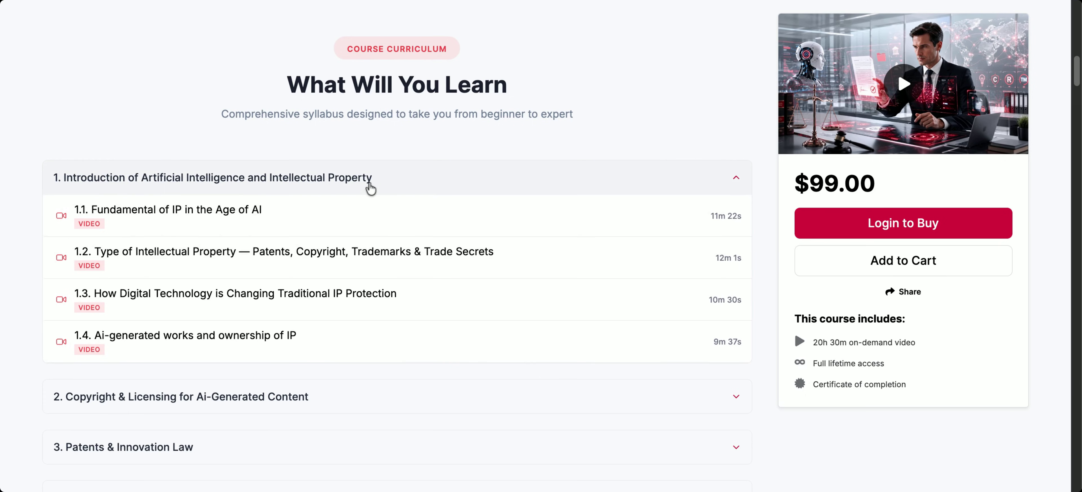
pyautogui.click(210, 187)
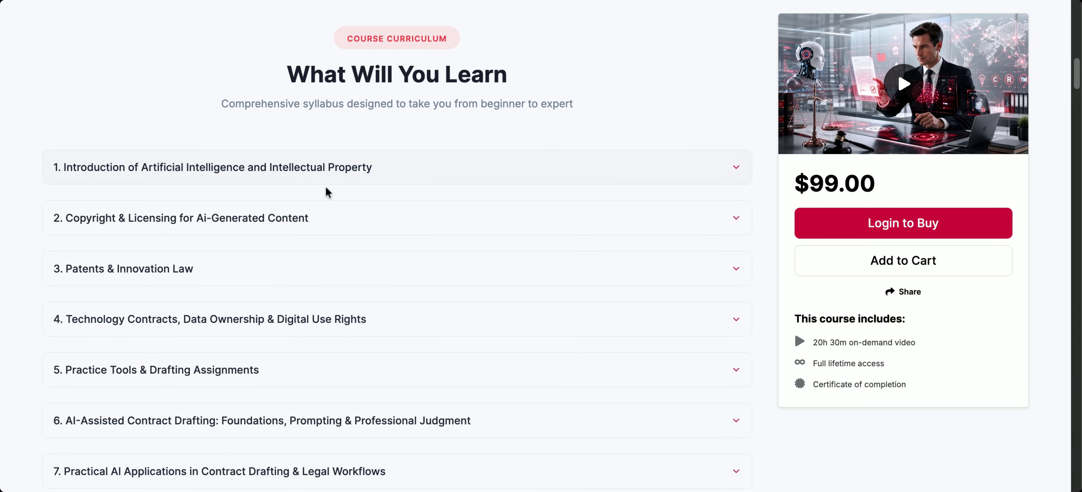
# Read the curriculum's module titles from Copyright & Licensing for Ai-Generated Content through Cloud Agreements, EULAs & Internet Privacy.
pyautogui.scroll(-1, 411, 193)
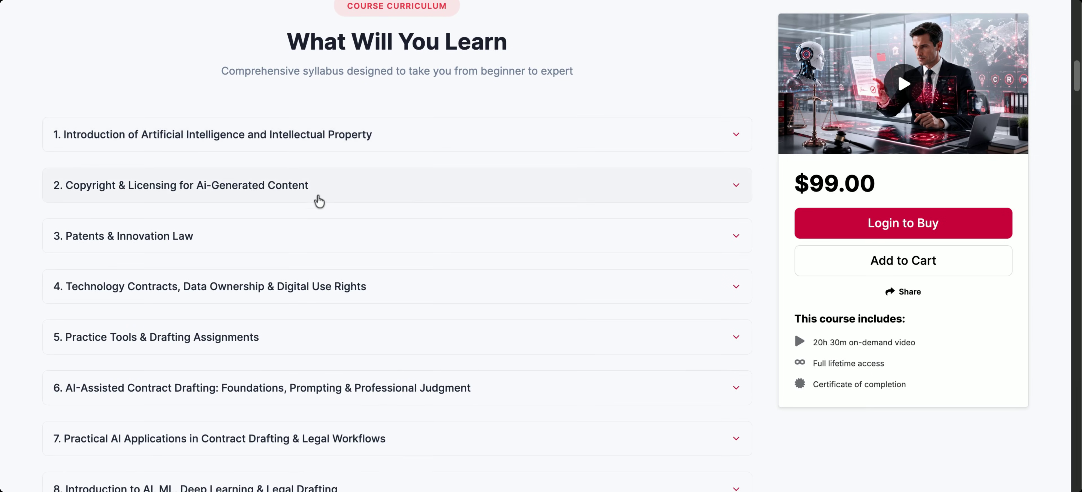
pyautogui.scroll(-1, 365, 200)
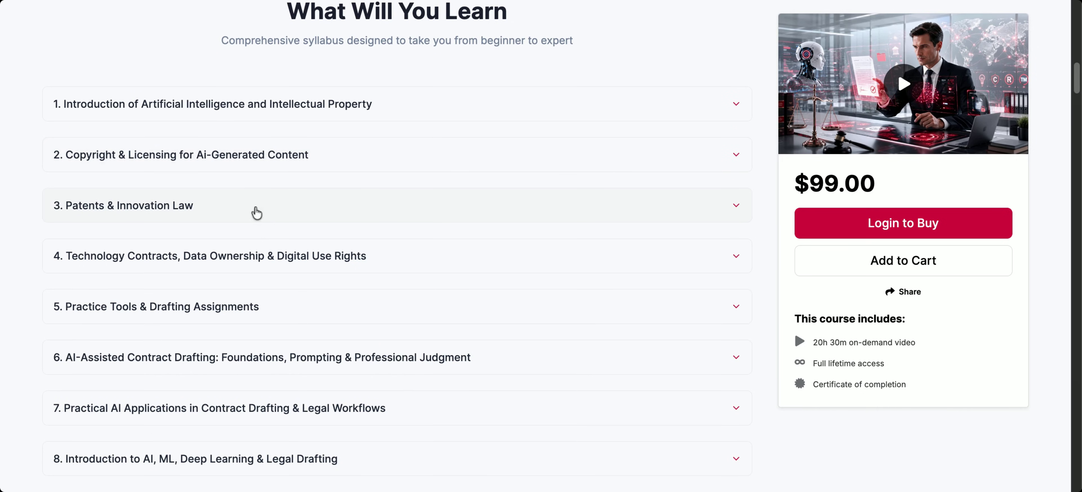
pyautogui.scroll(-2, 348, 209)
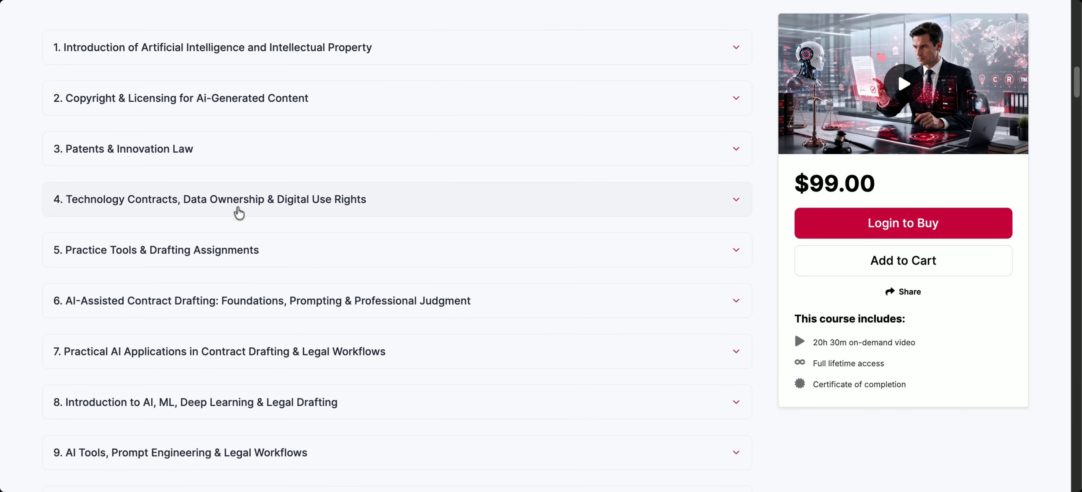
pyautogui.scroll(-1, 297, 215)
pyautogui.scroll(-1, 252, 220)
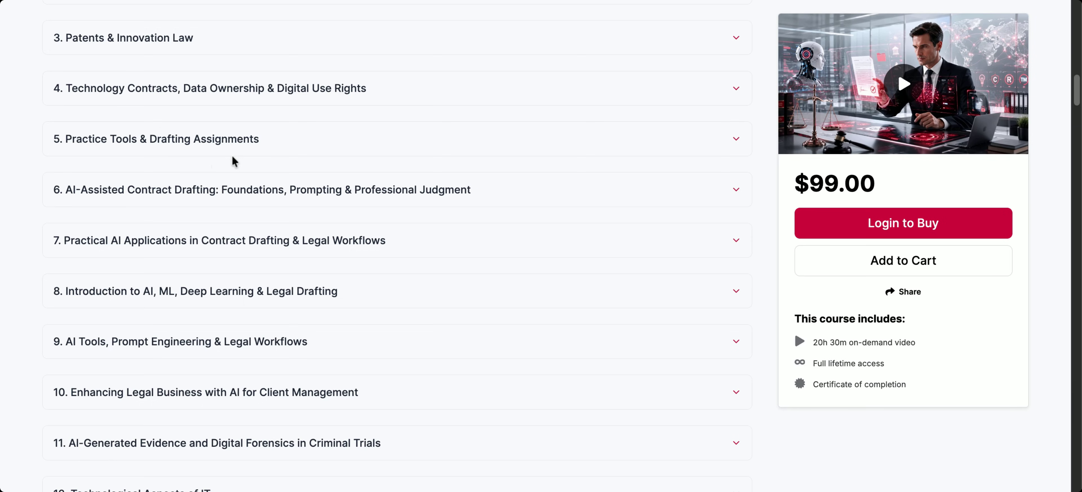
pyautogui.scroll(-1, 220, 280)
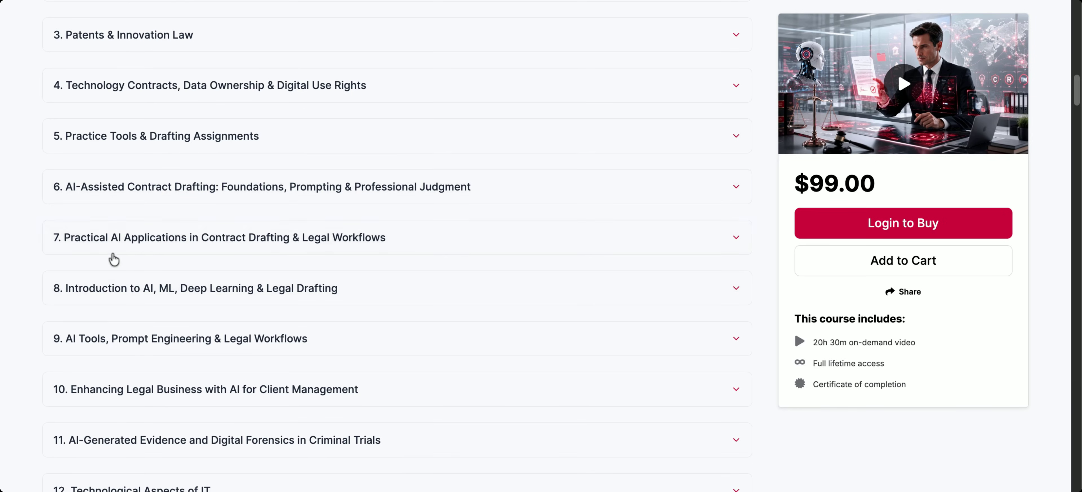
pyautogui.scroll(-1, 198, 248)
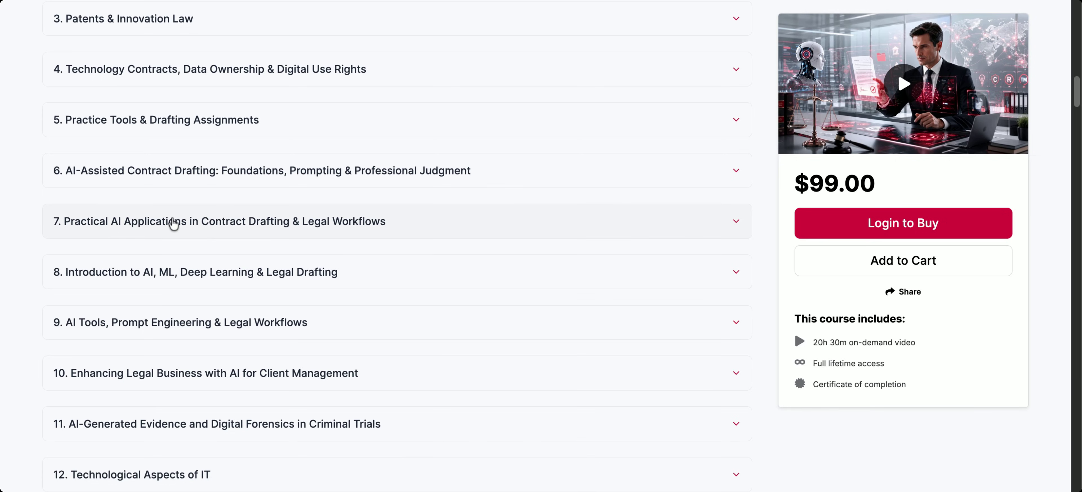
pyautogui.scroll(-1, 319, 233)
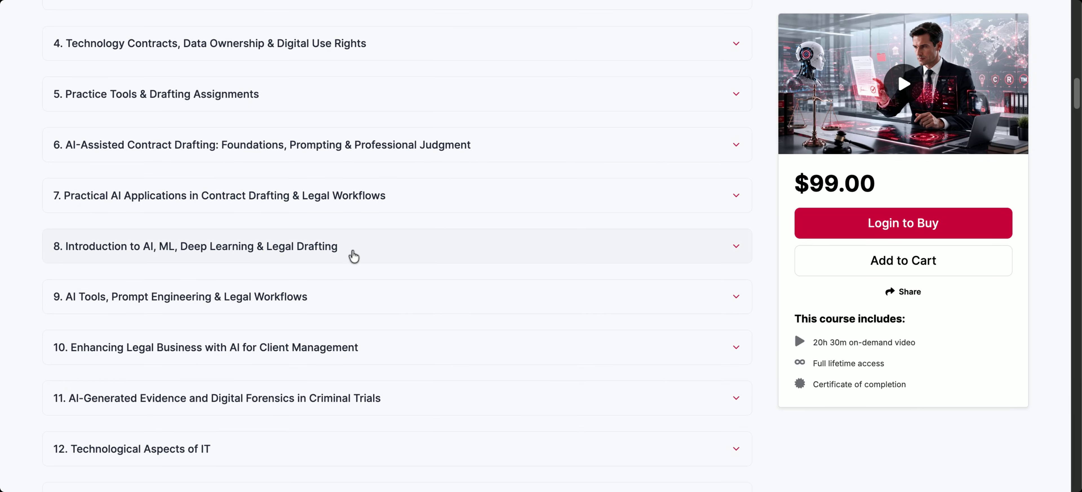
pyautogui.scroll(-2, 352, 253)
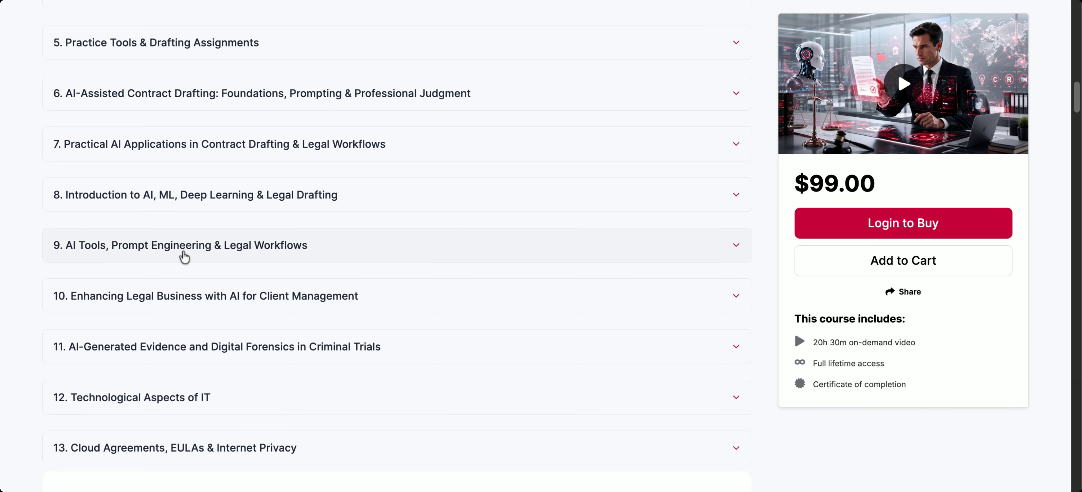
pyautogui.scroll(-2, 185, 257)
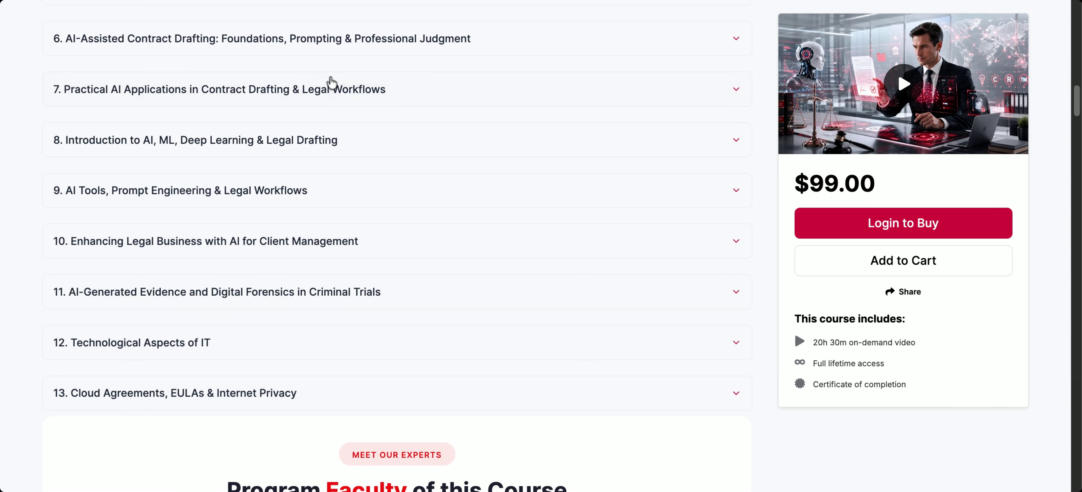
# Skim the Program Faculty, program overview, career outlook and Who Should Enroll sections, and return to the course curriculum.
pyautogui.scroll(-7, 438, 293)
pyautogui.scroll(-4, 437, 290)
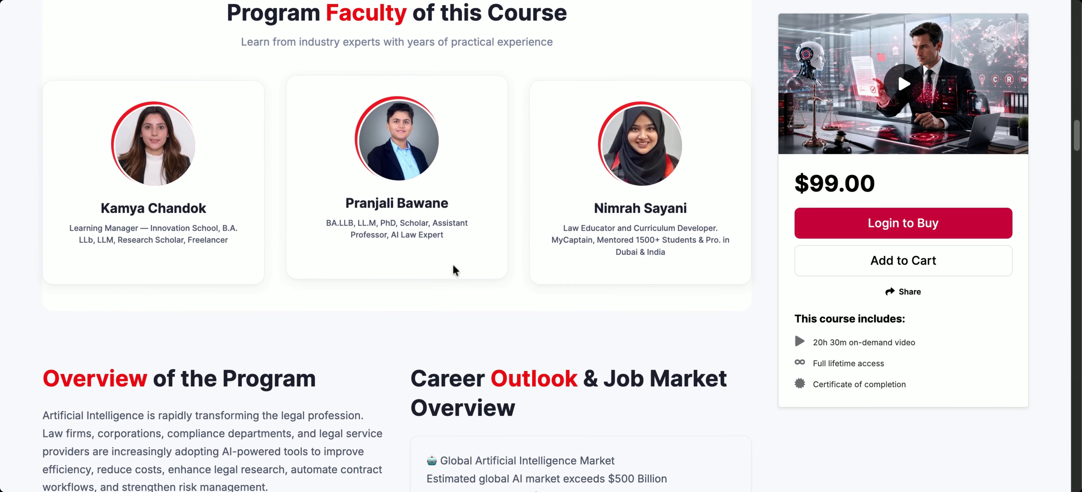
pyautogui.scroll(-5, 450, 271)
pyautogui.scroll(-8, 452, 265)
pyautogui.scroll(-12, 453, 265)
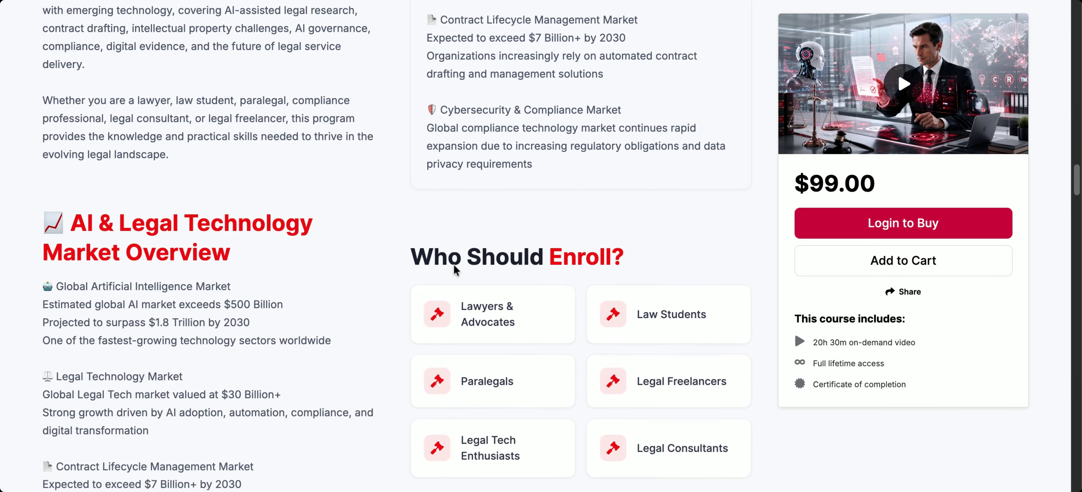
pyautogui.scroll(20, 454, 265)
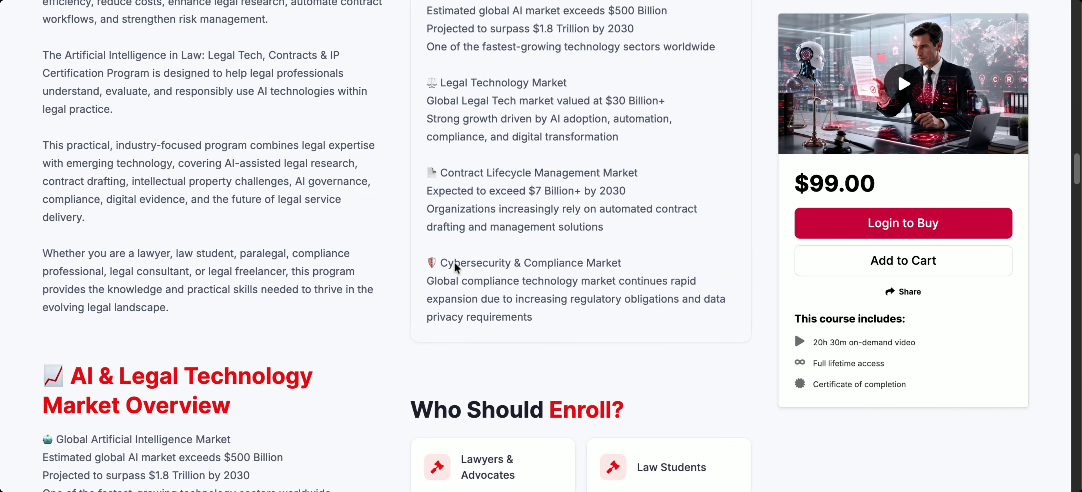
pyautogui.scroll(20, 453, 262)
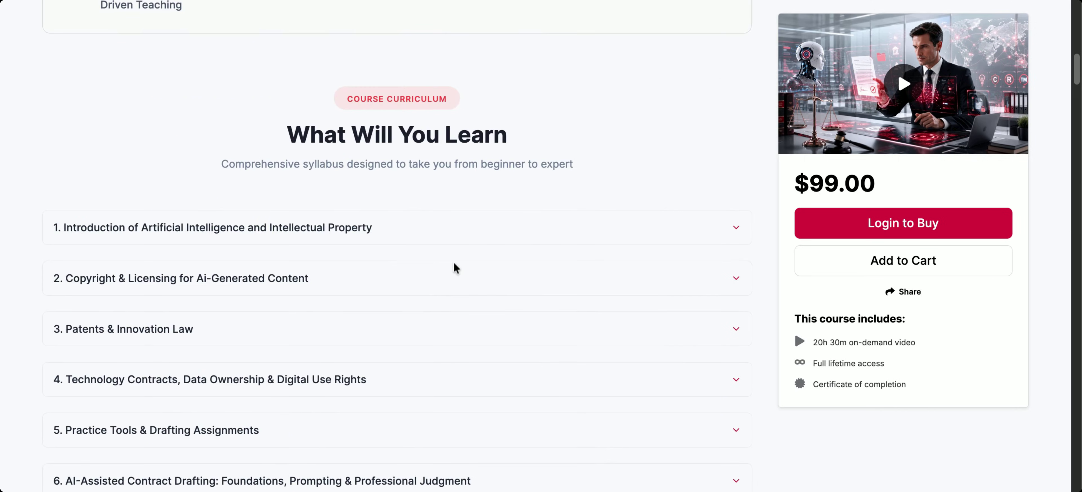